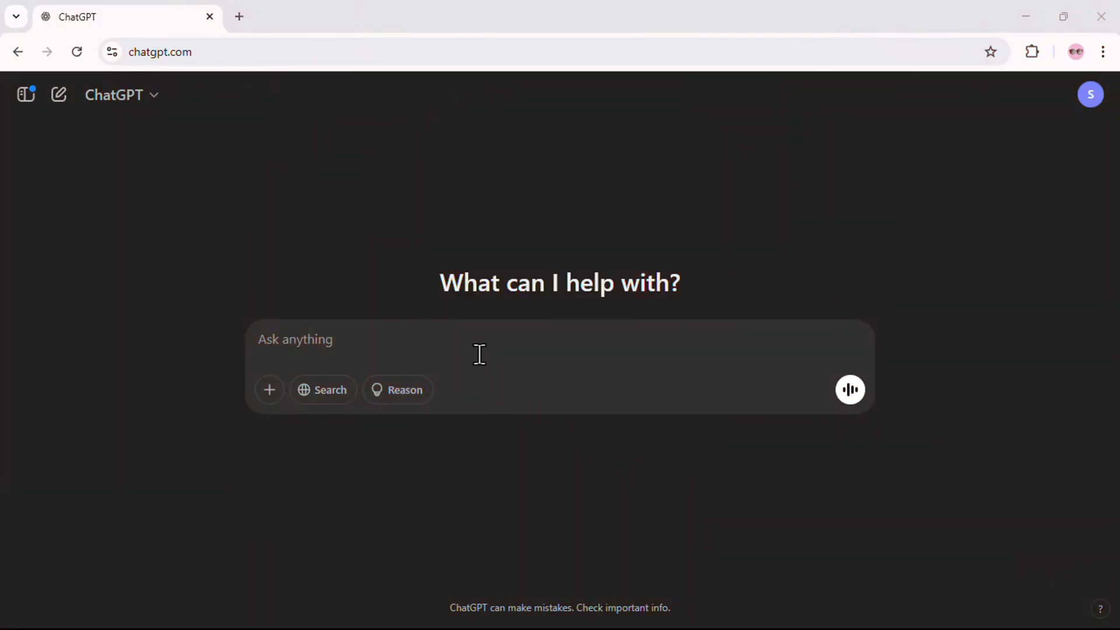
Paste and send the request for a detailed realistic Sofia prompt in ChatGPT
right_click(478, 341)
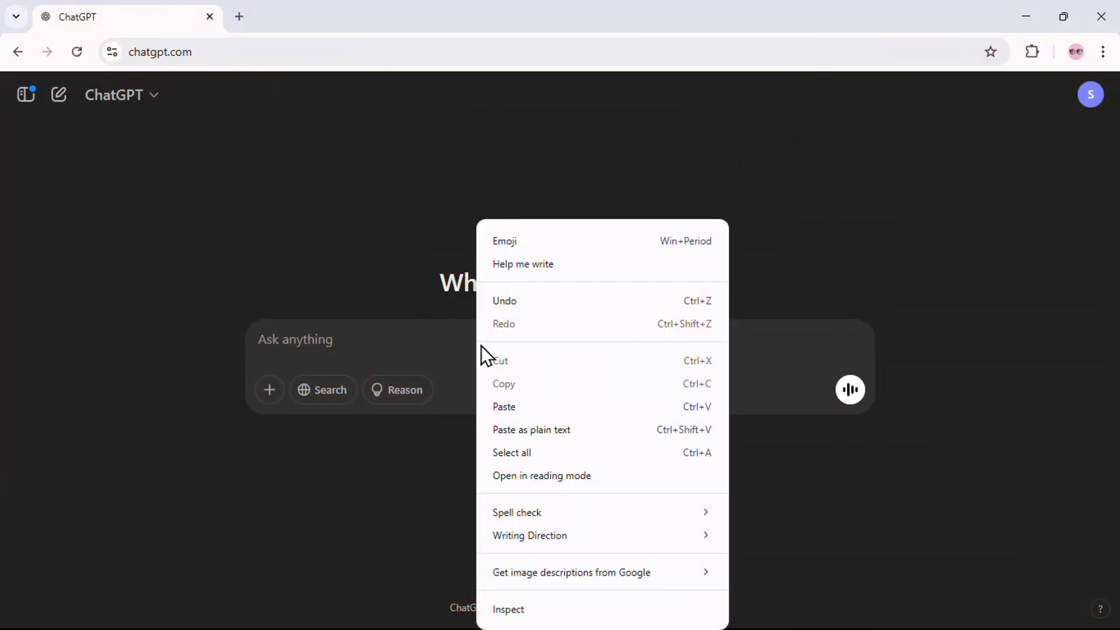
left_click(549, 407)
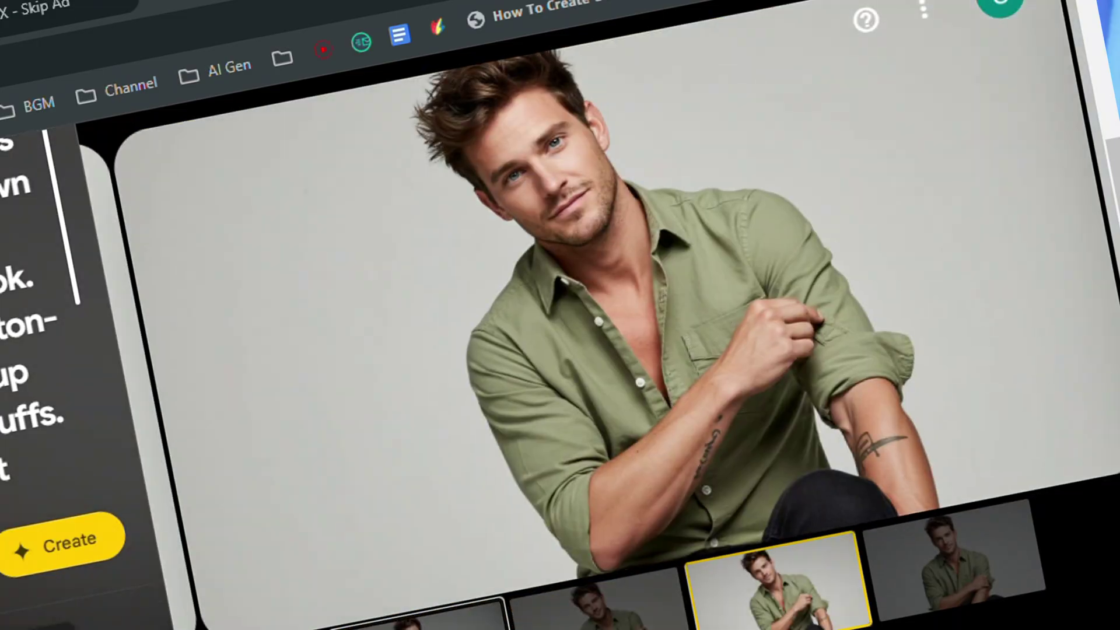
left_click(825, 612)
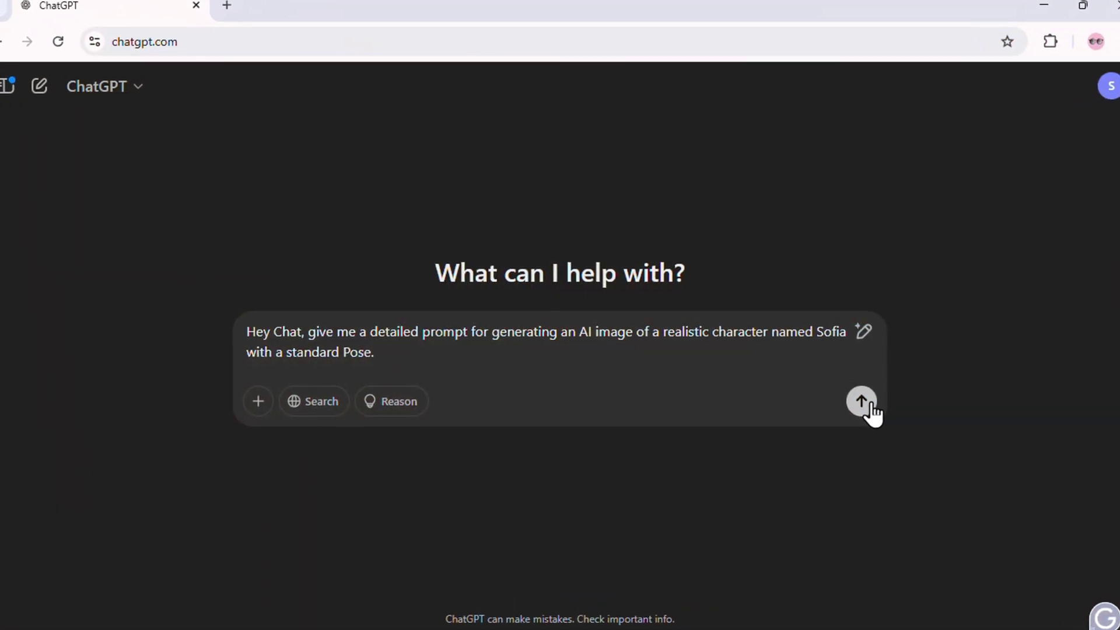
left_click(863, 402)
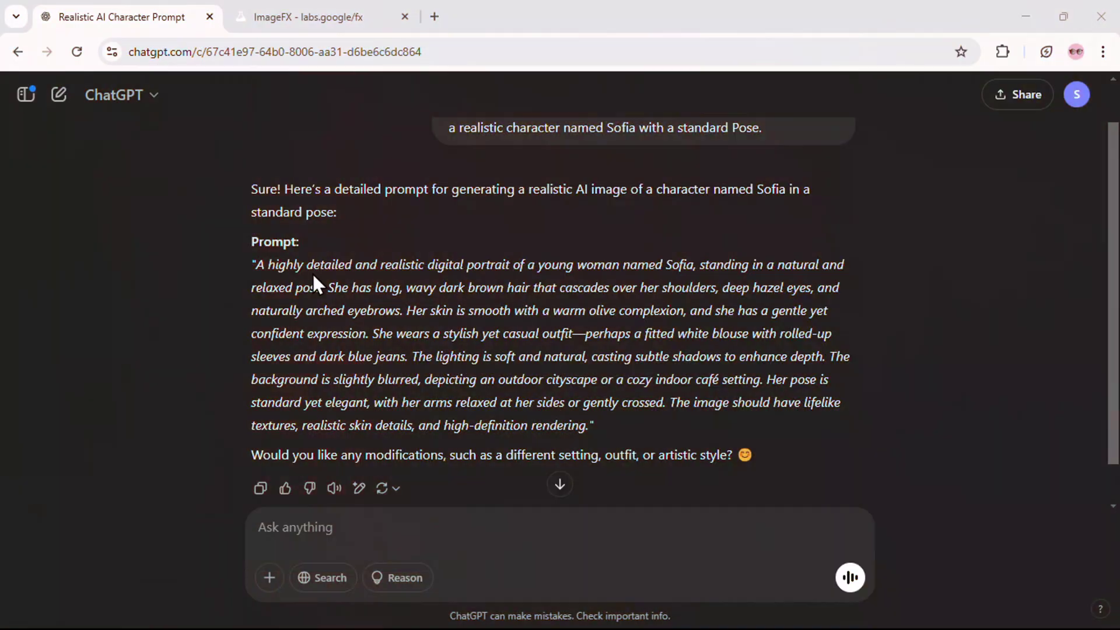
Copy the returned Sofia prompt paragraph from ChatGPT's reply
left_click_drag(253, 264, 575, 425)
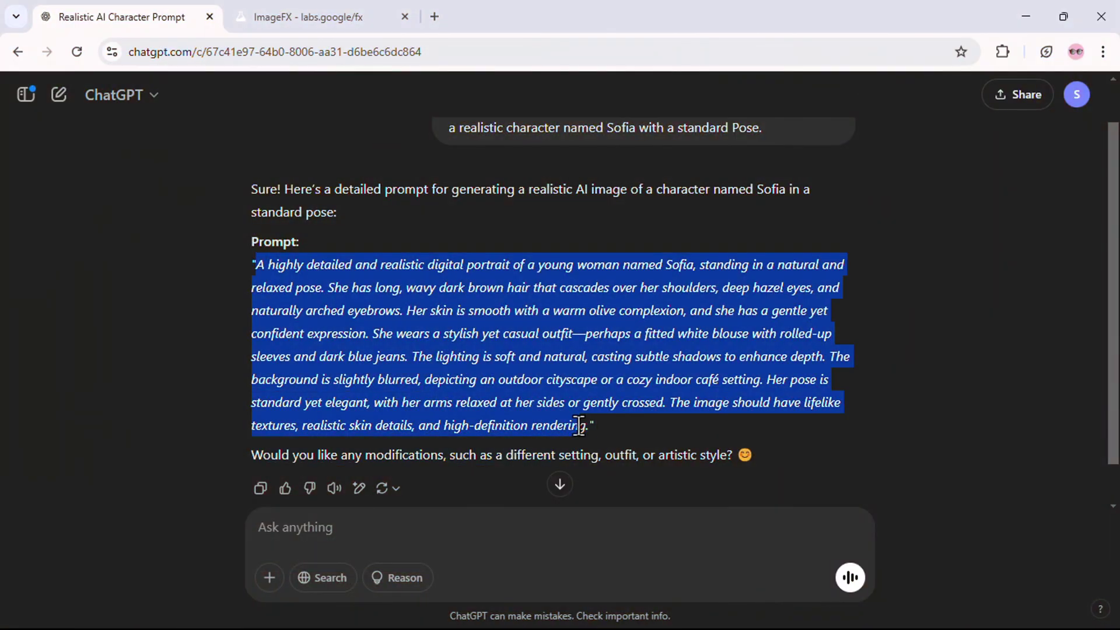
right_click(435, 333)
left_click(482, 354)
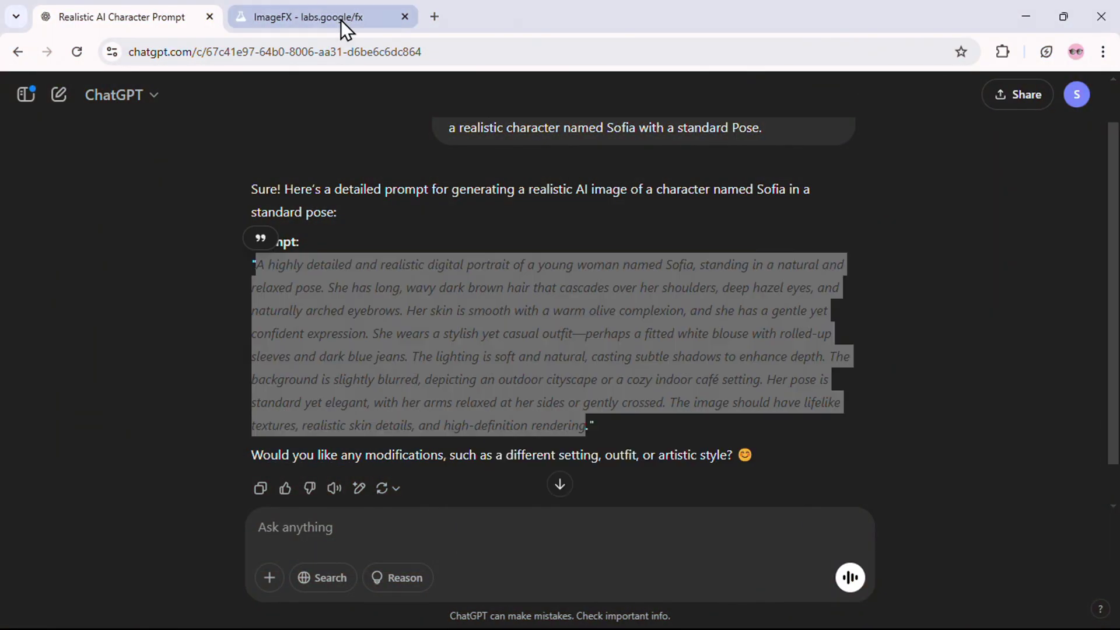
left_click(341, 19)
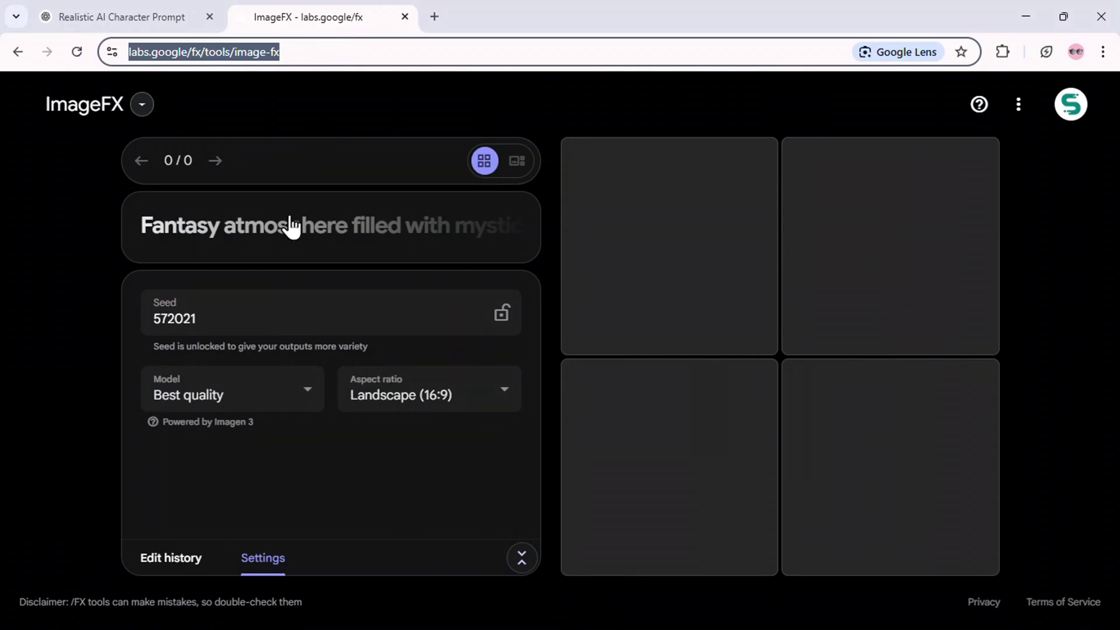
Paste the Sofia prompt into the ImageFX prompt box and end it with a period
left_click(290, 224)
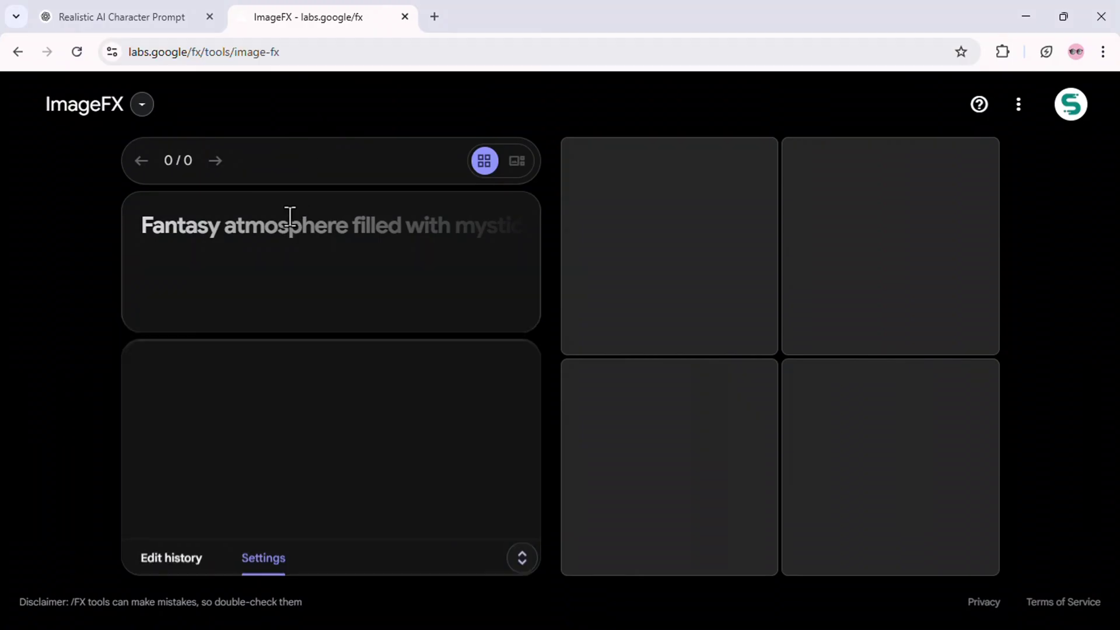
right_click(291, 221)
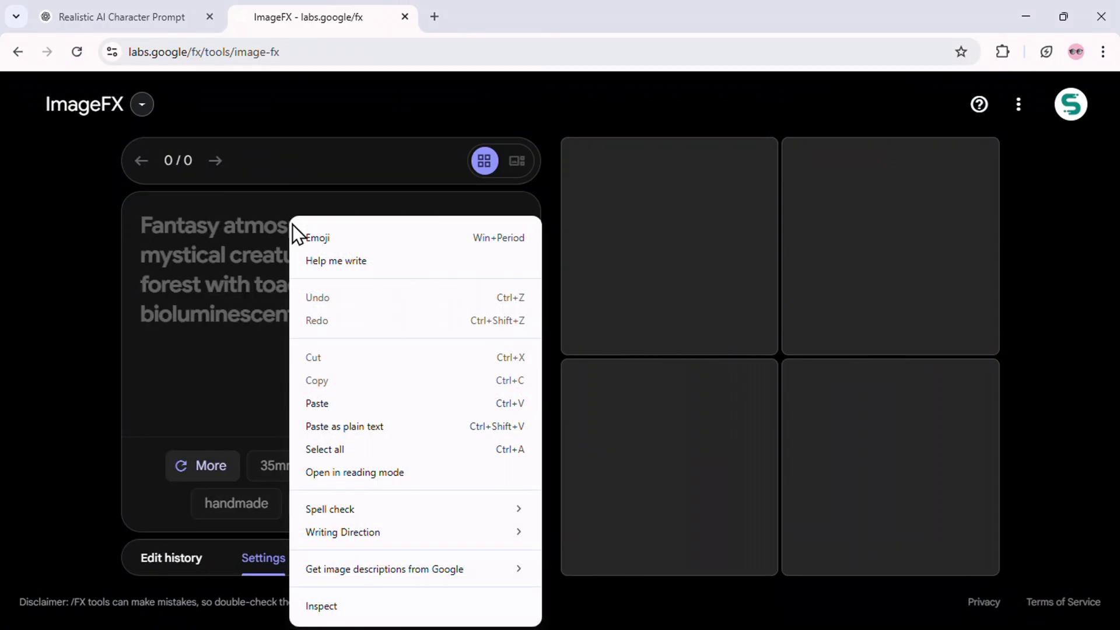
left_click(347, 405)
type(".")
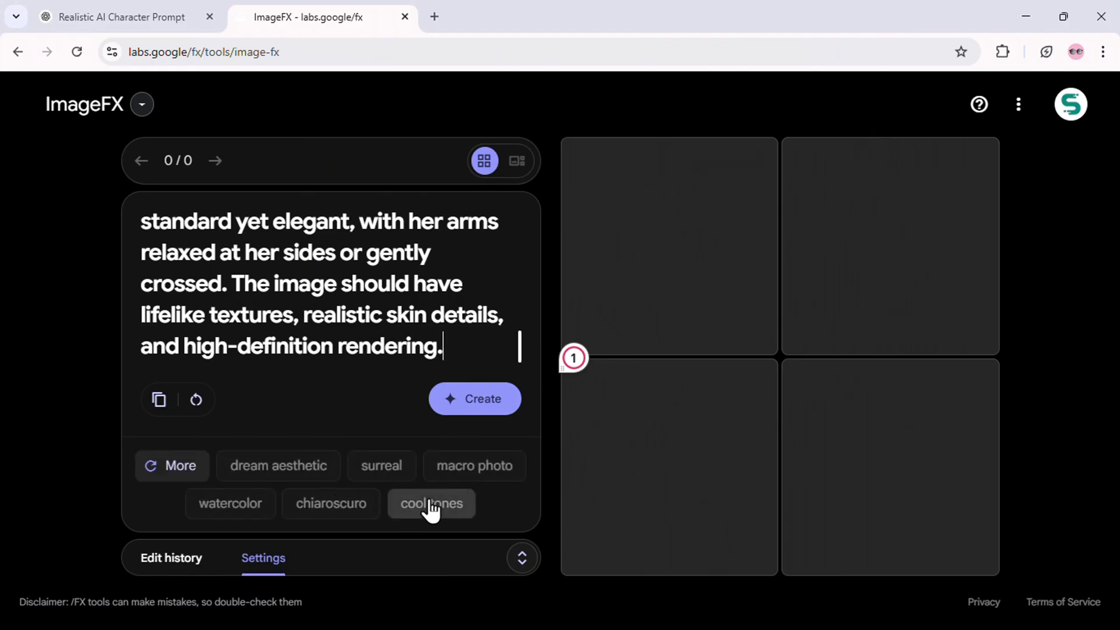
Add the cool tones and realistic style chips plus extra quality words like dslr and natural light
left_click(432, 504)
left_click(430, 504)
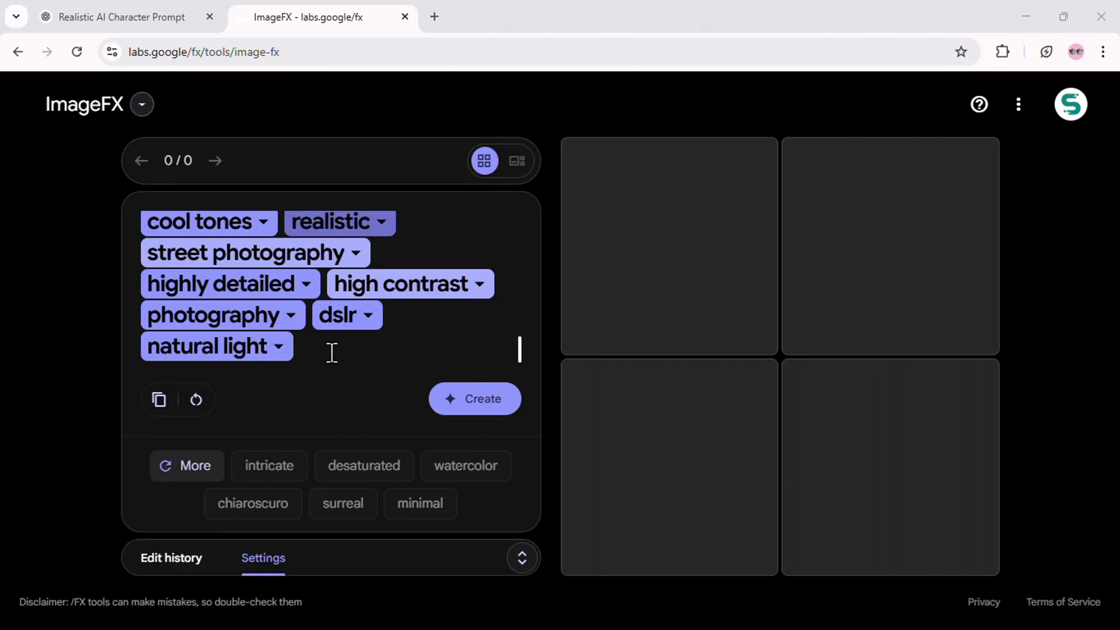
key("ctrl+v")
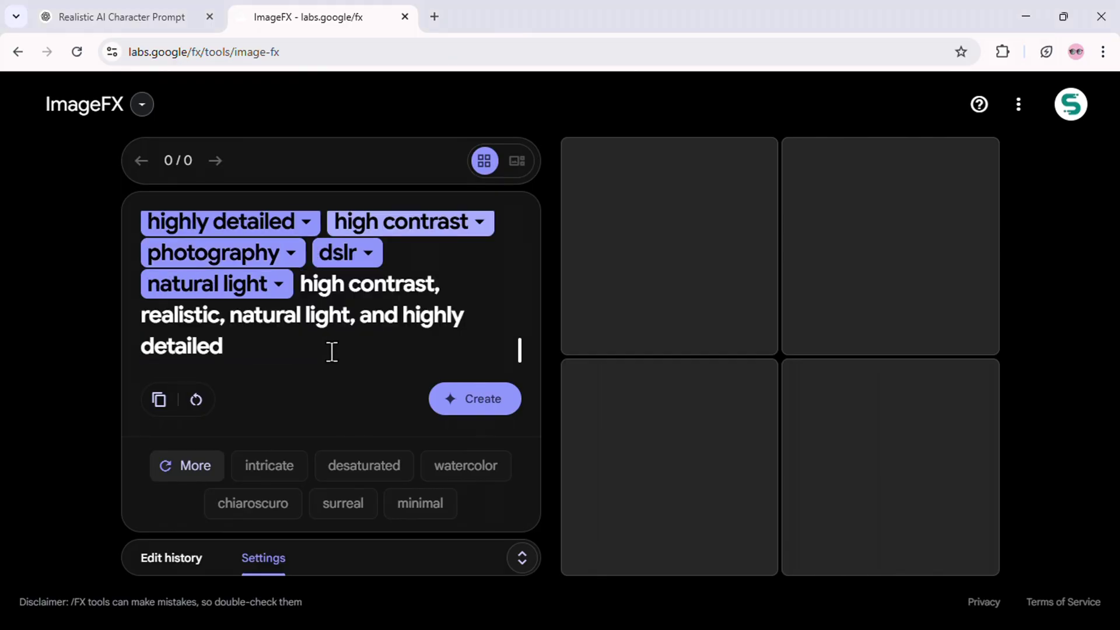
type(".")
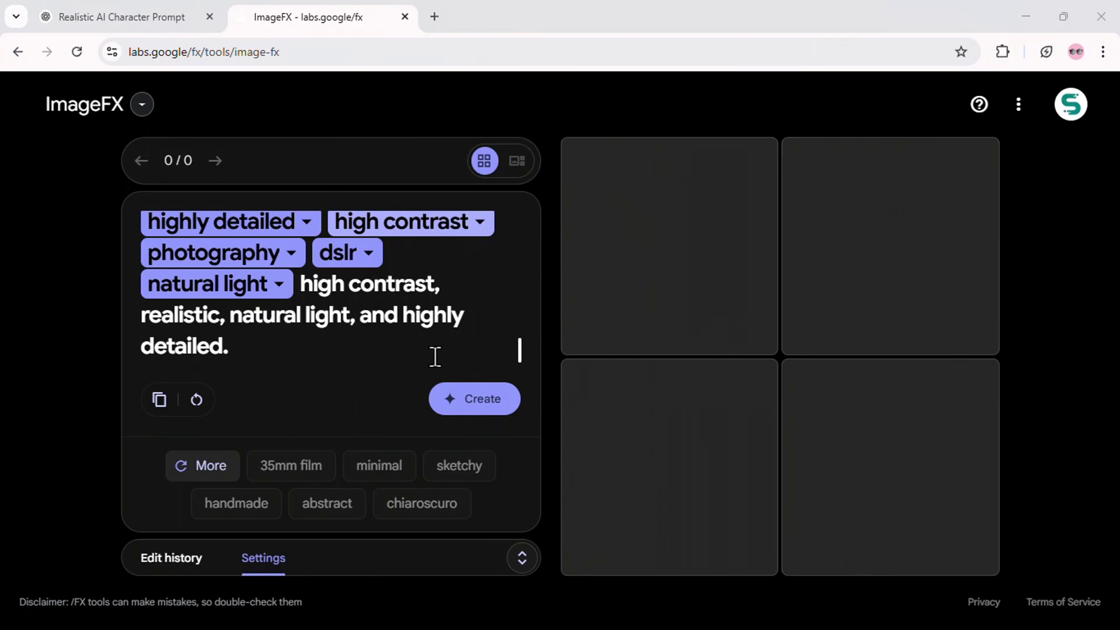
Generate four Sofia portraits and browse them, stopping on the second image
left_click(479, 408)
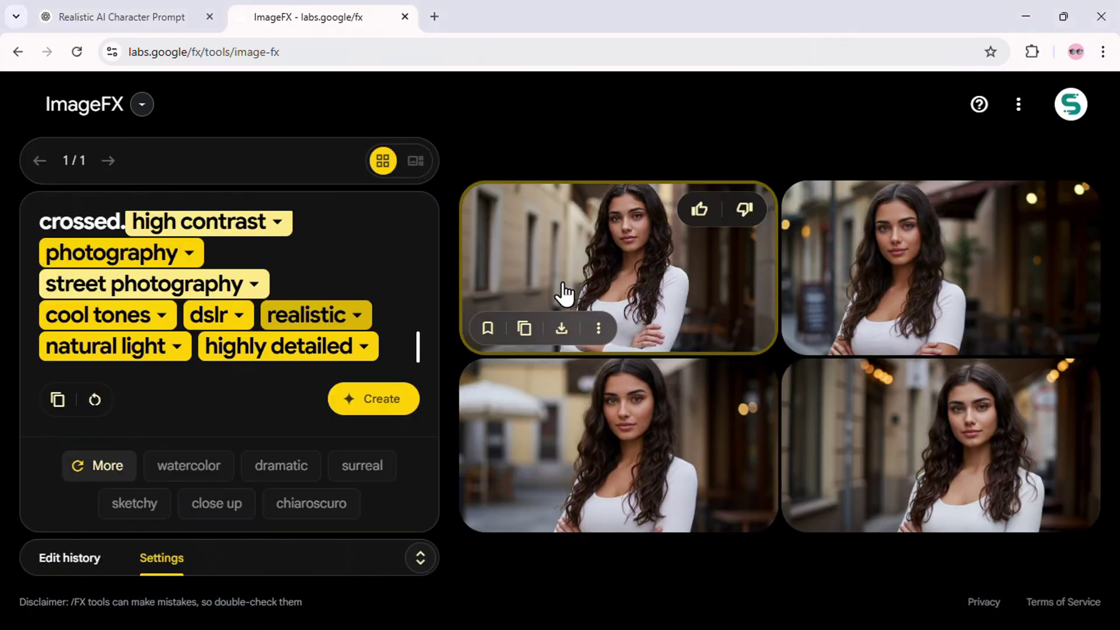
left_click(564, 286)
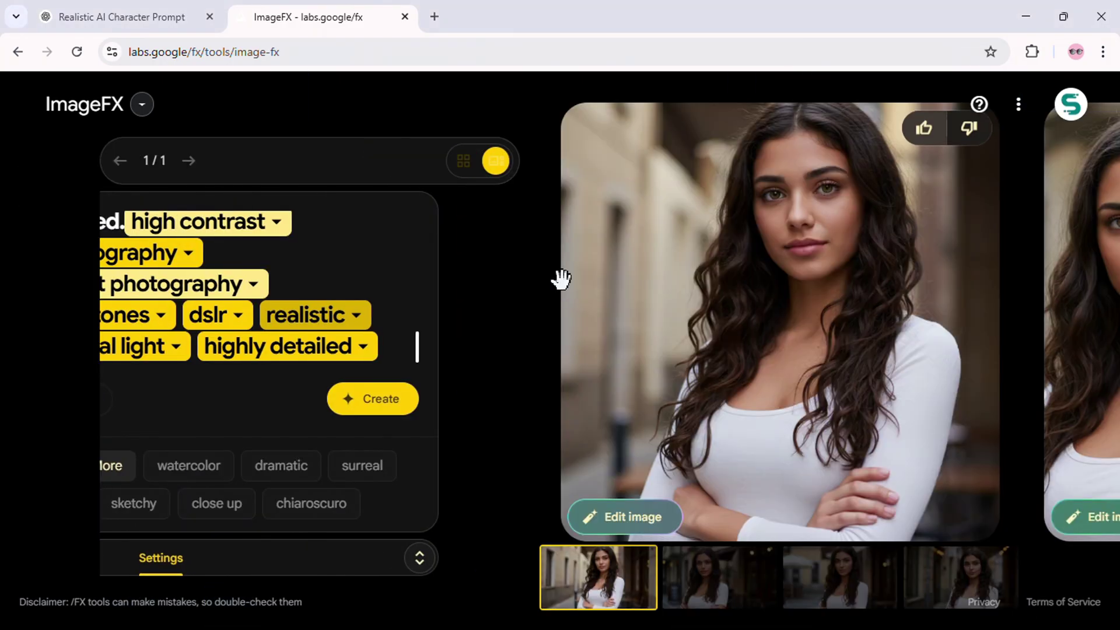
key("Right")
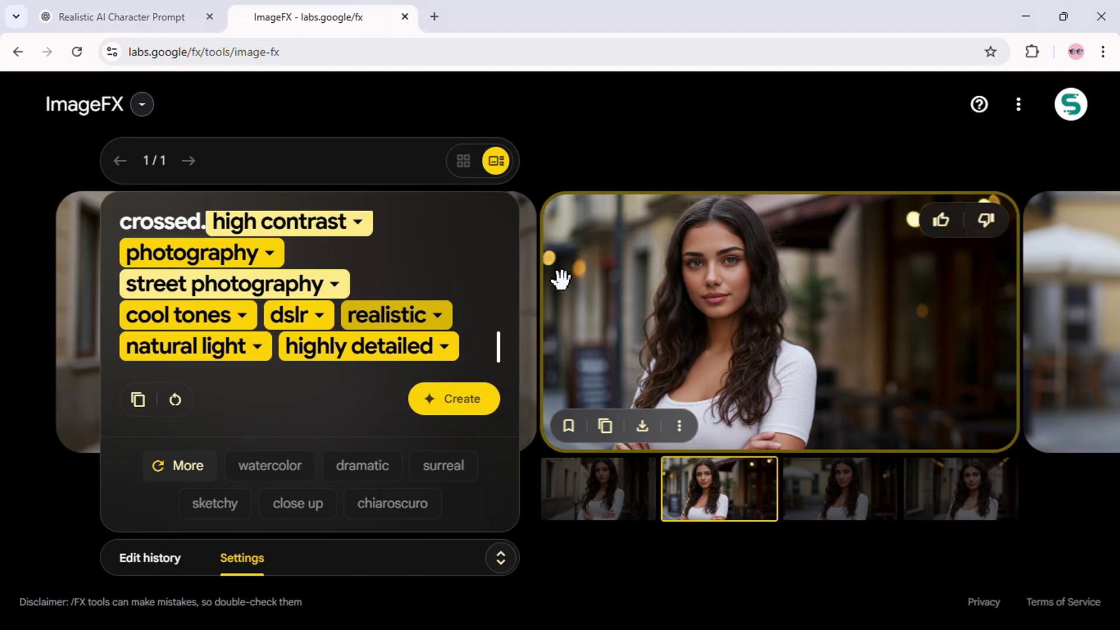
key("Right")
key("Right")
key("Left")
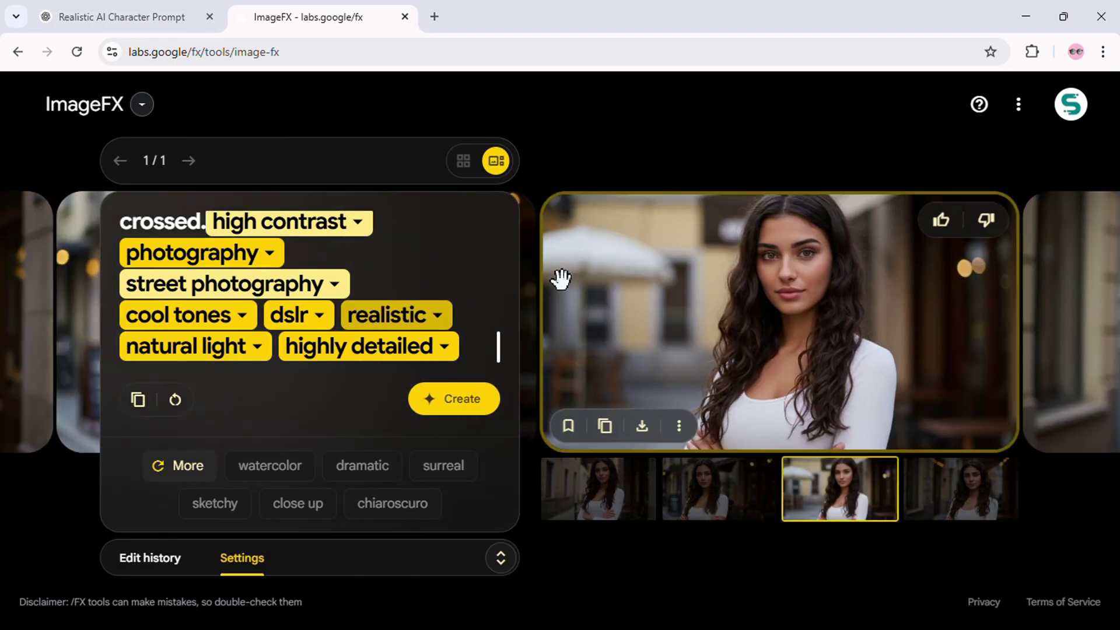
key("Left")
key("Left")
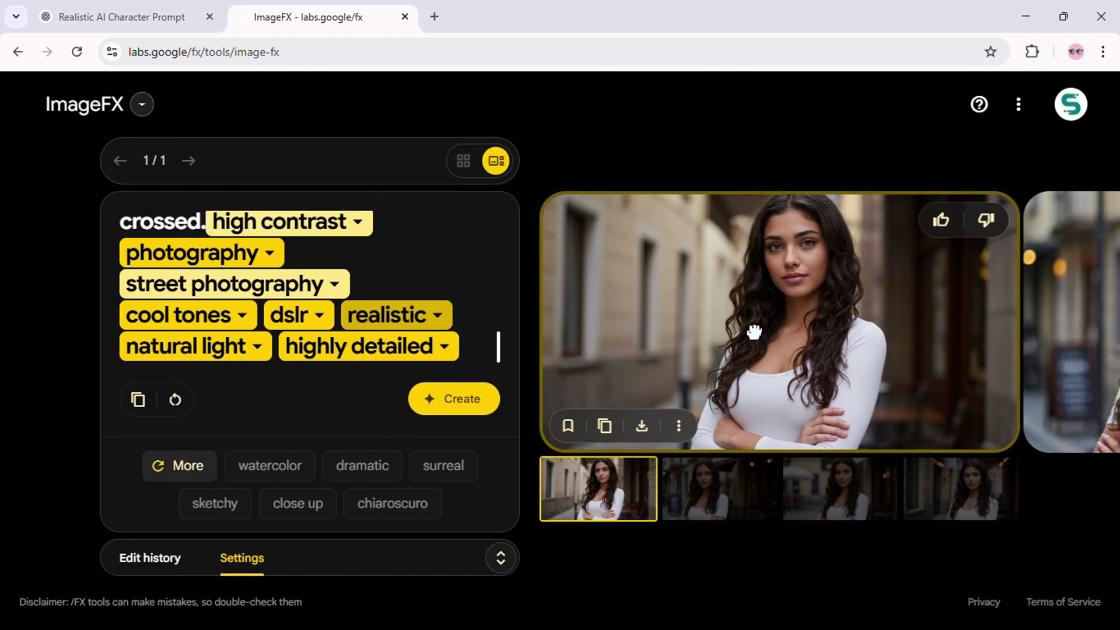
key("Right")
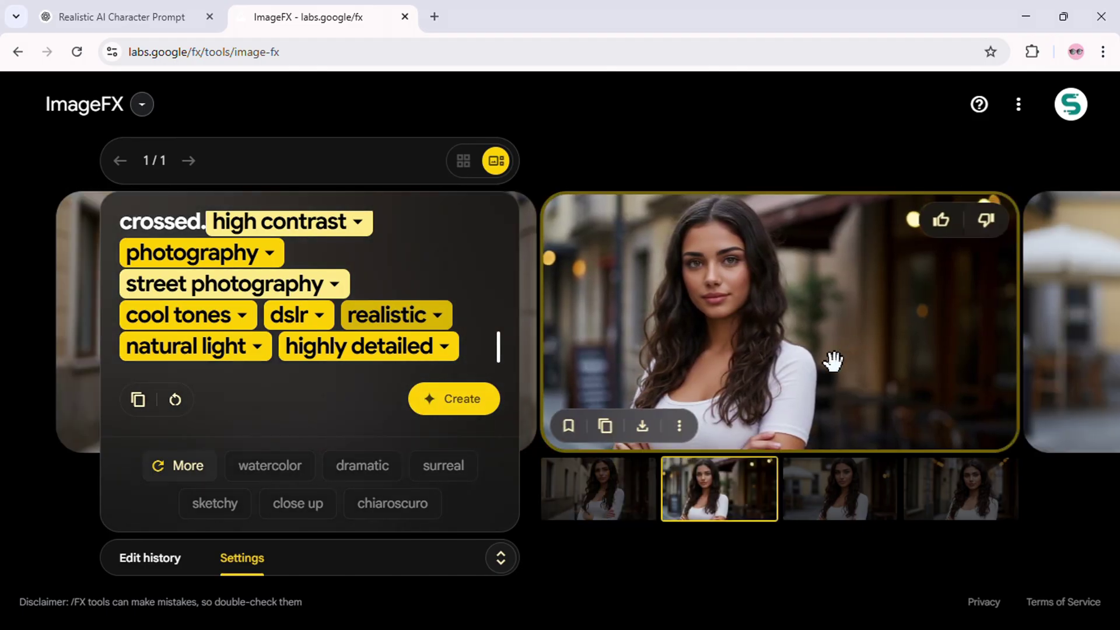
Download the café street portrait and check that seed 279604 is locked in Settings
left_click(678, 427)
left_click(679, 426)
left_click(643, 428)
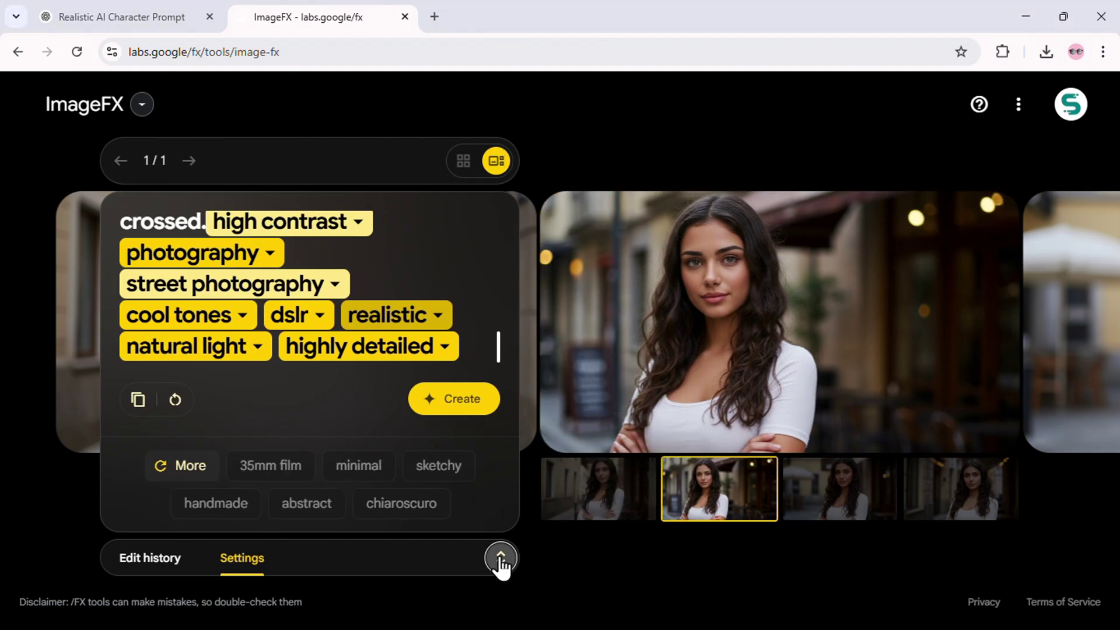
left_click(499, 558)
double_click(279, 331)
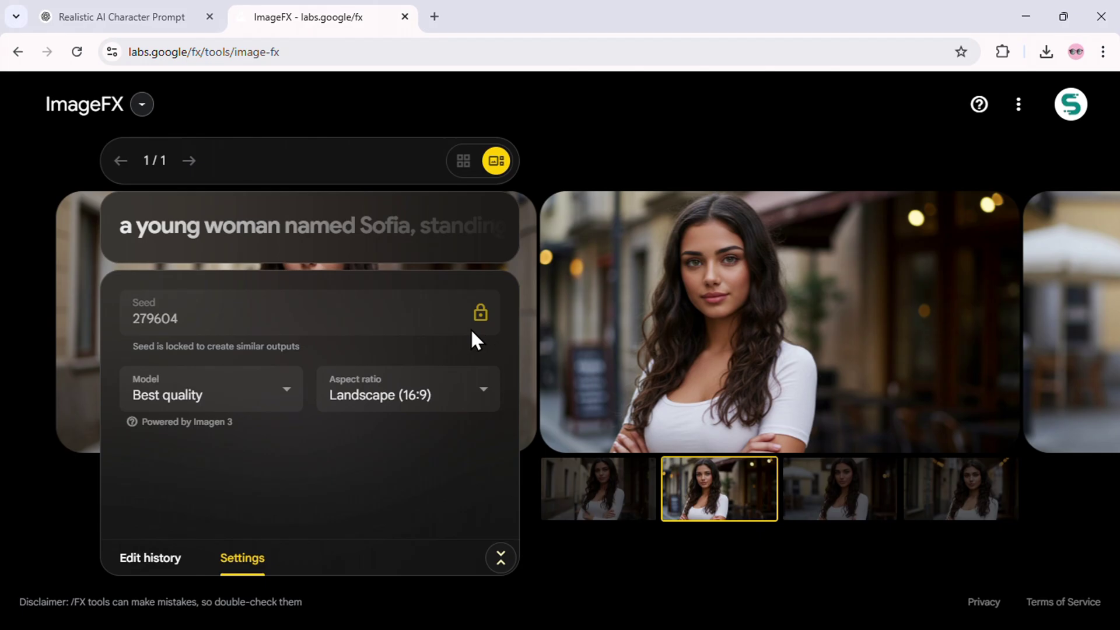
Regenerate the Sofia images with the same locked seed and recheck the settings
left_click(500, 557)
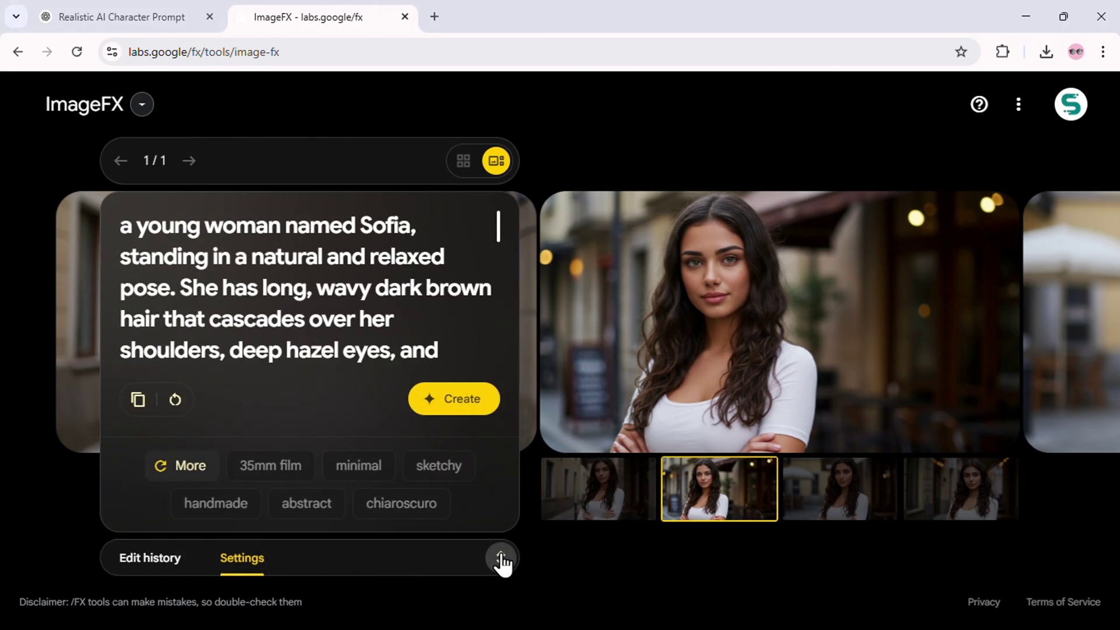
scroll(430, 349, "down", 5)
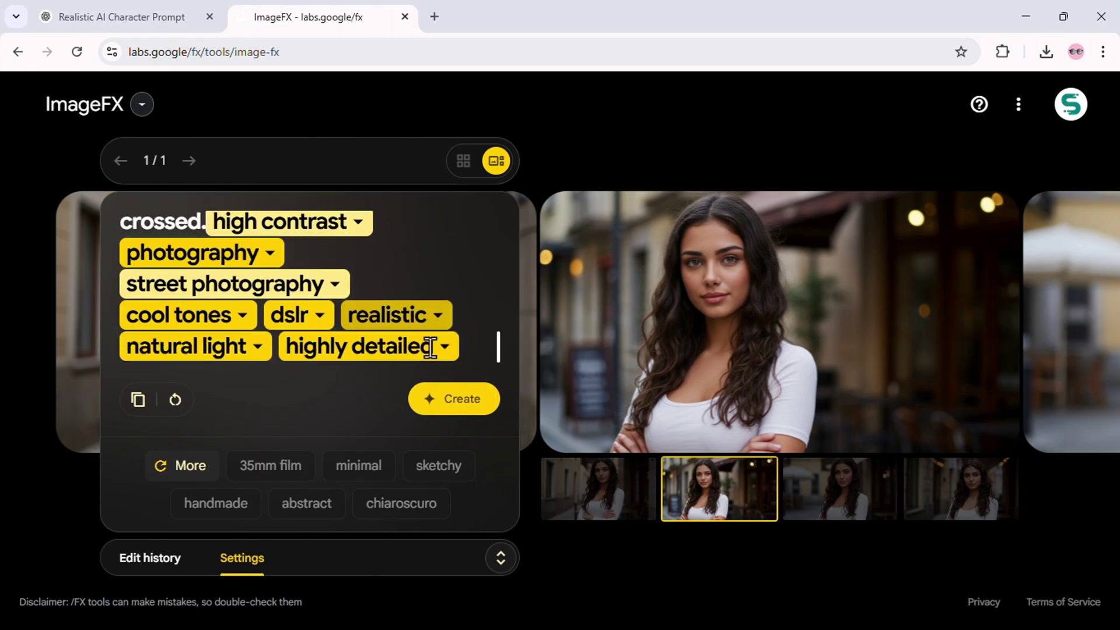
left_click(463, 408)
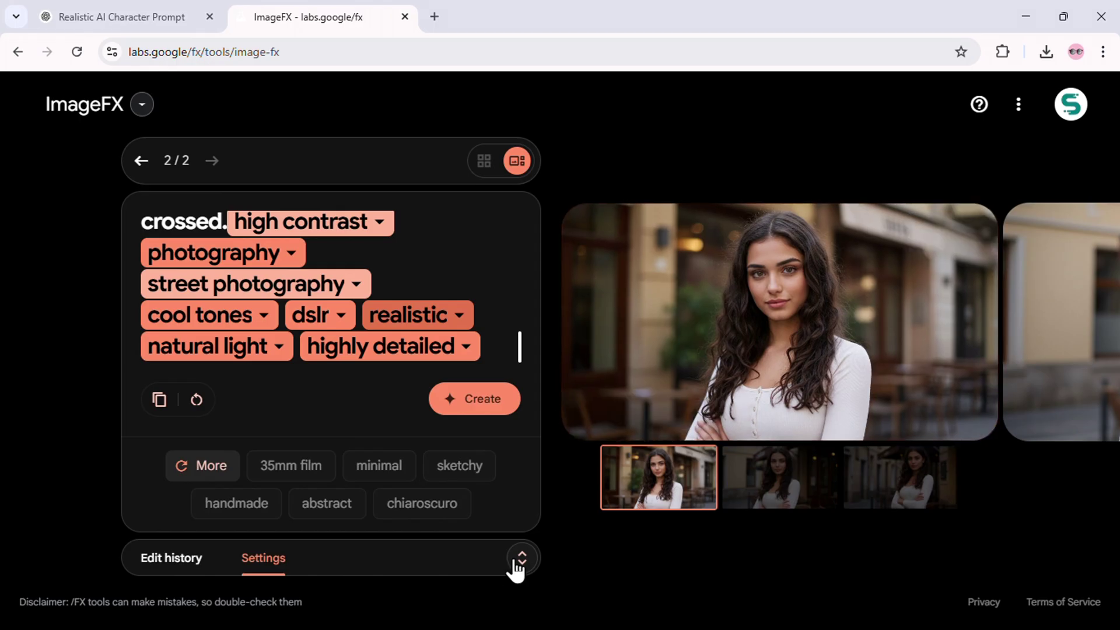
left_click(517, 563)
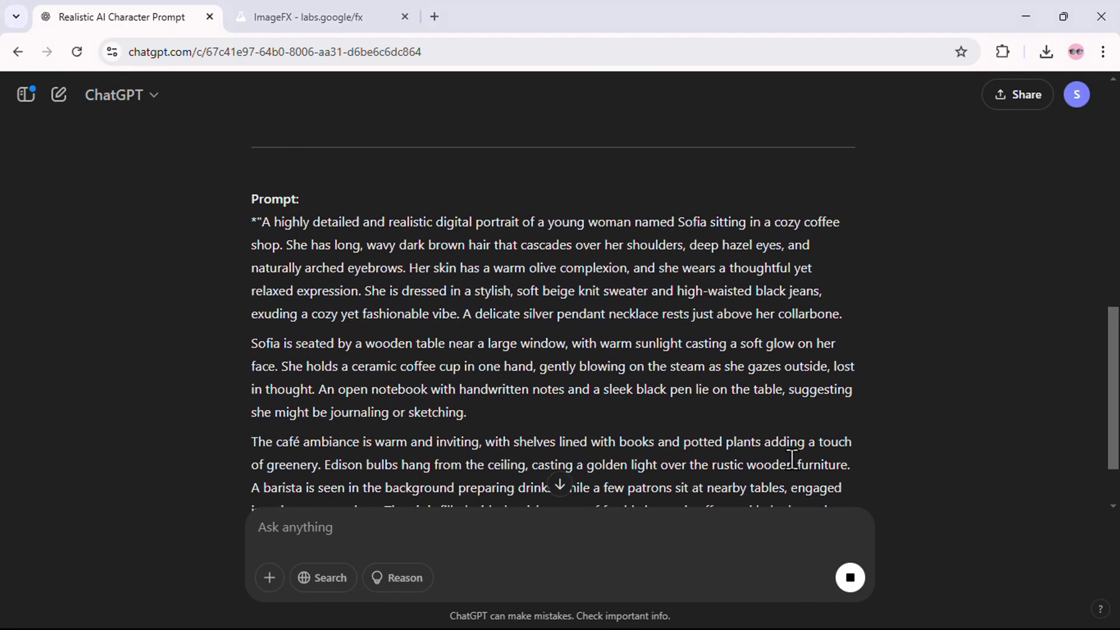
Copy ChatGPT's three-paragraph coffee-shop prompt and paste it over ImageFX's old prompt
scroll(785, 454, "down", 1)
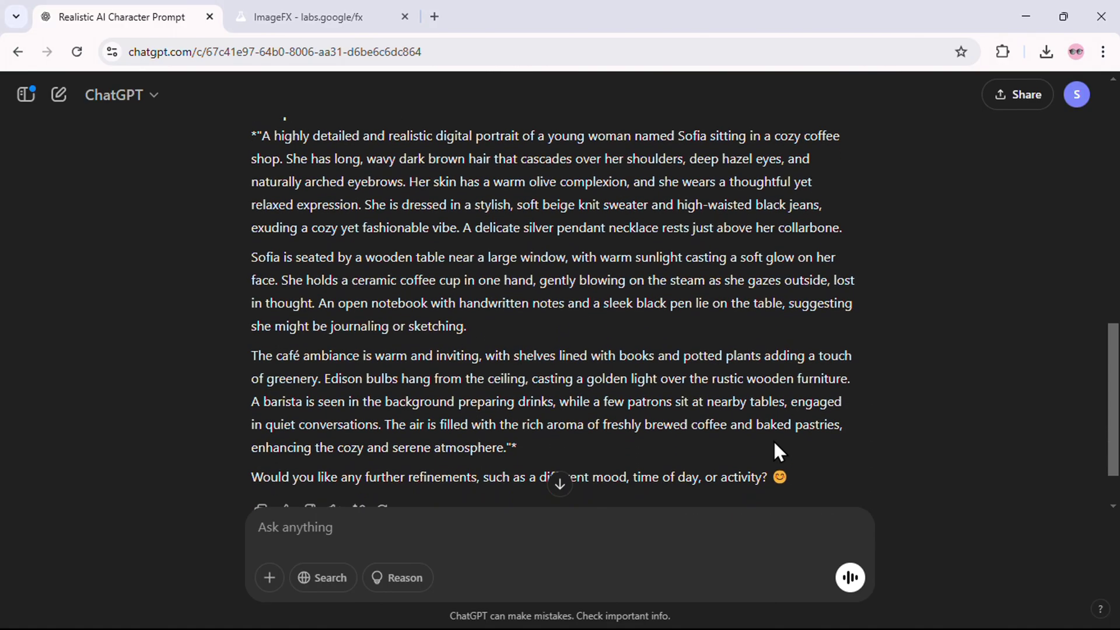
left_click_drag(262, 135, 506, 439)
right_click(506, 438)
left_click(537, 244)
left_click(309, 16)
key("ctrl+a")
key("ctrl+v")
scroll(270, 225, "up", 10)
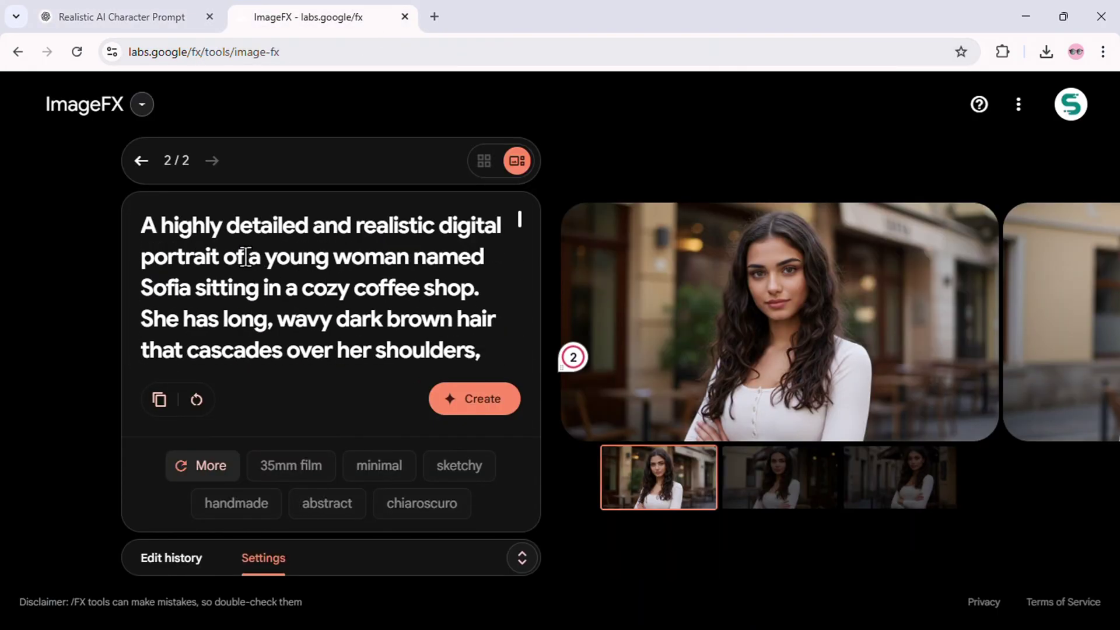
Delete the opening portrait phrase from the coffee-shop prompt
left_click_drag(188, 244, 138, 229)
key("BackSpace")
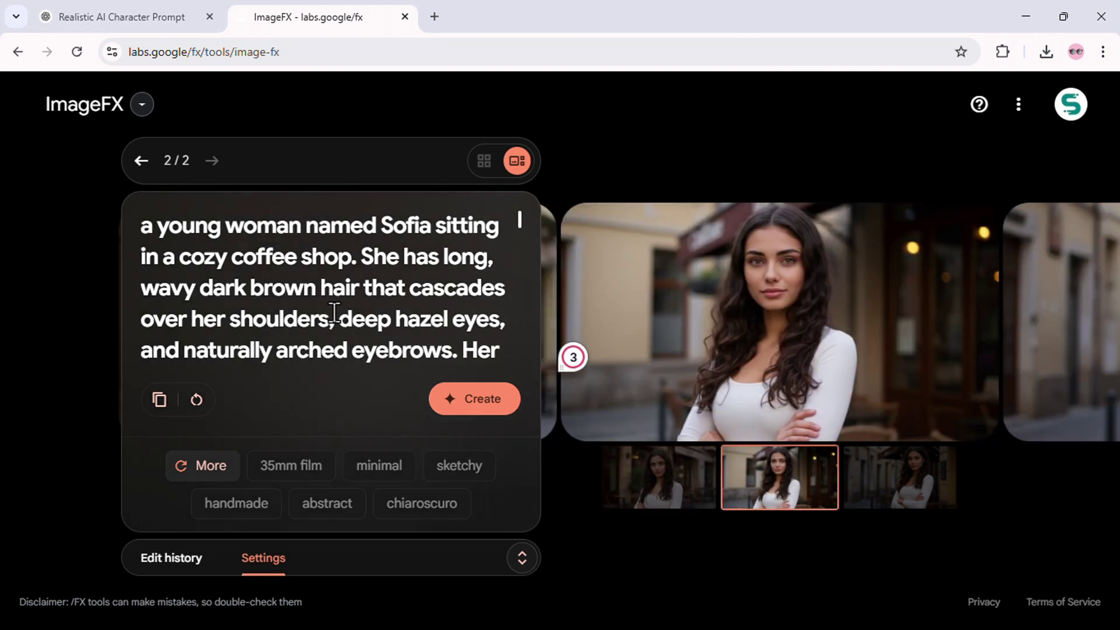
scroll(334, 312, "down", 2)
scroll(333, 312, "down", 5)
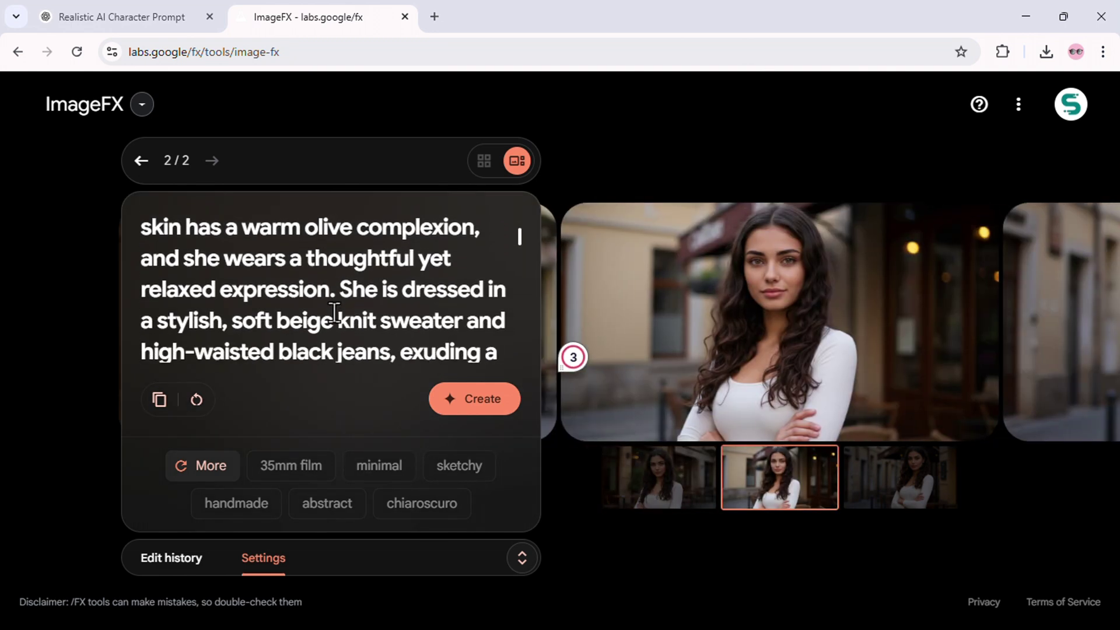
scroll(334, 312, "down", 5)
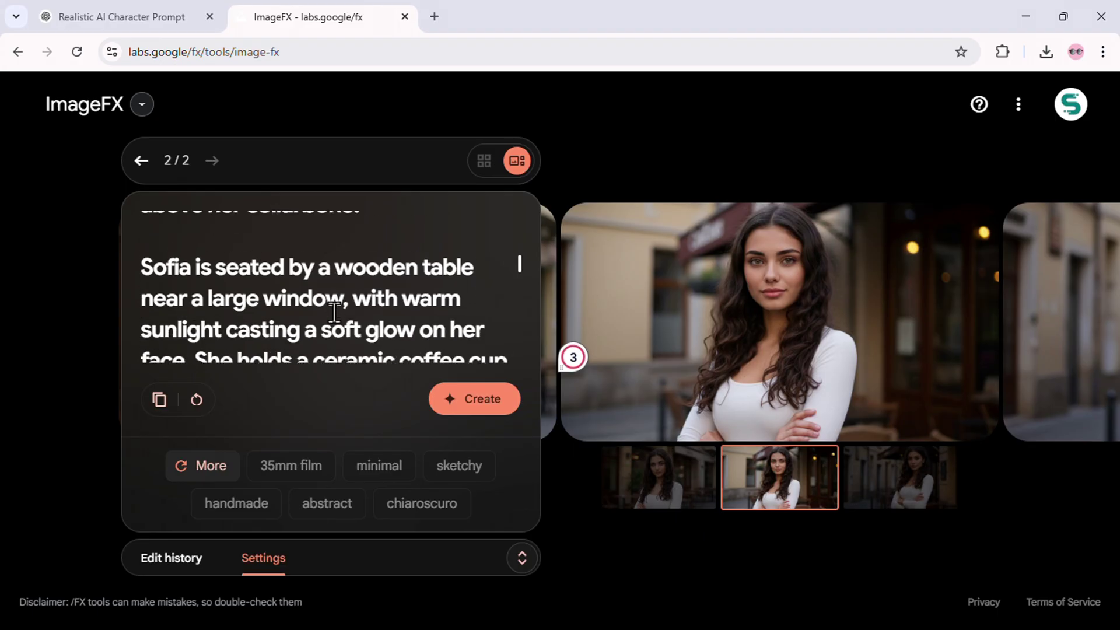
scroll(333, 312, "down", 5)
Confirm seed 279604 is locked, generate the coffee-shop images, and browse them
left_click(520, 557)
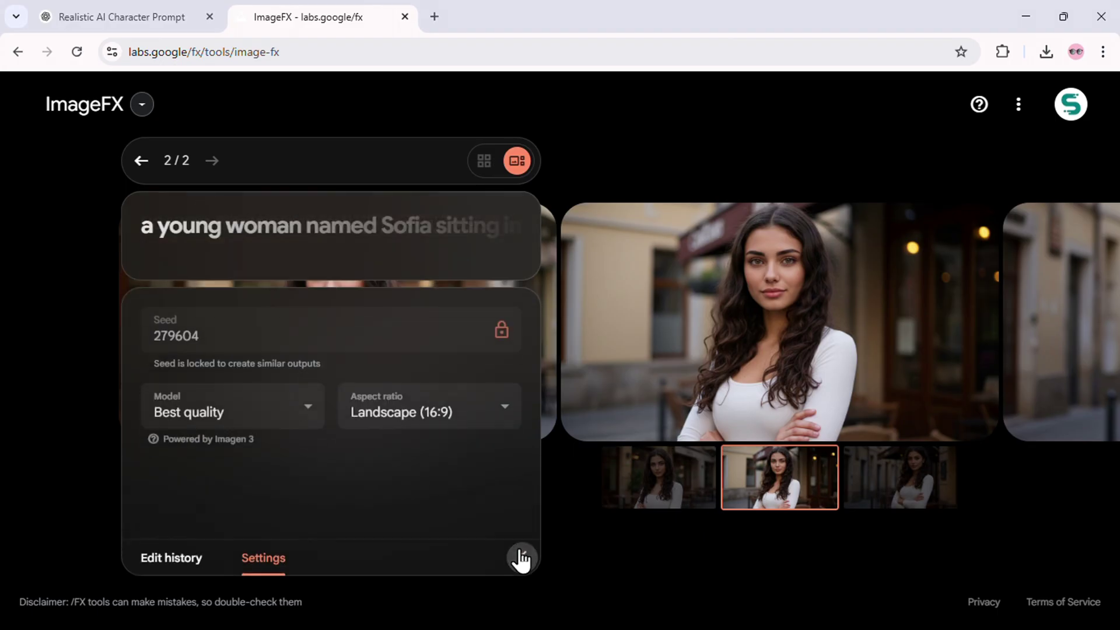
left_click(519, 554)
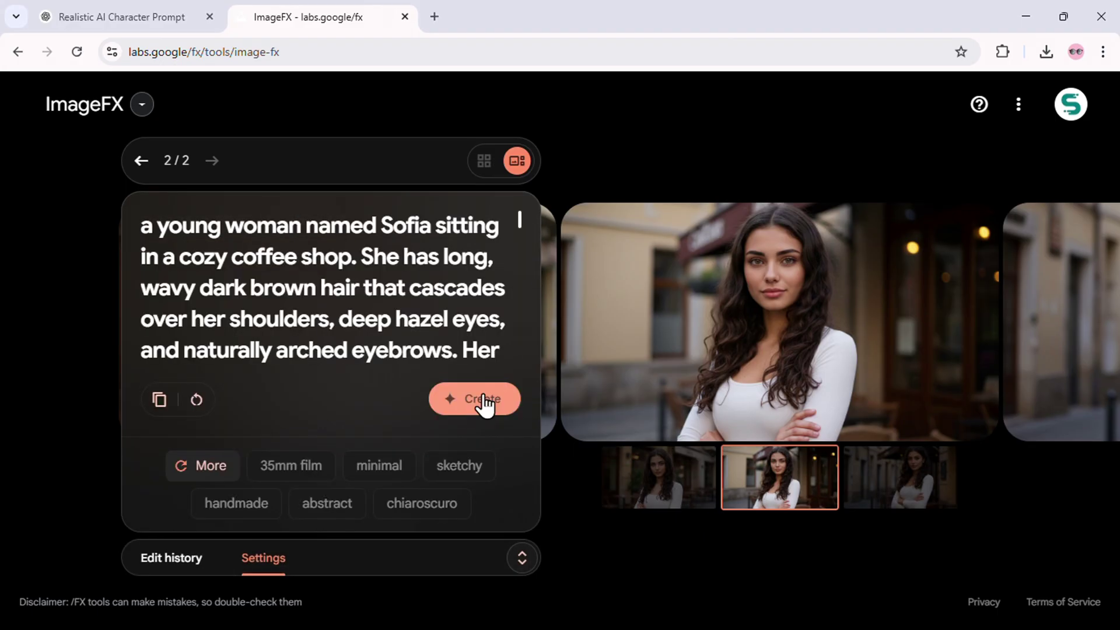
left_click(482, 397)
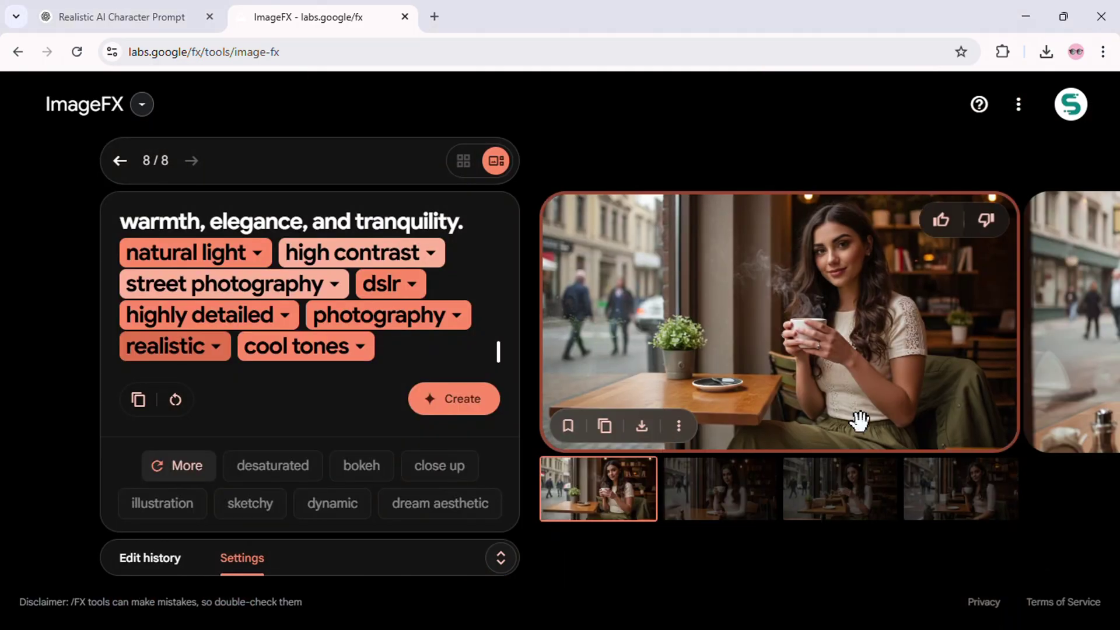
key("Right")
key("Right")
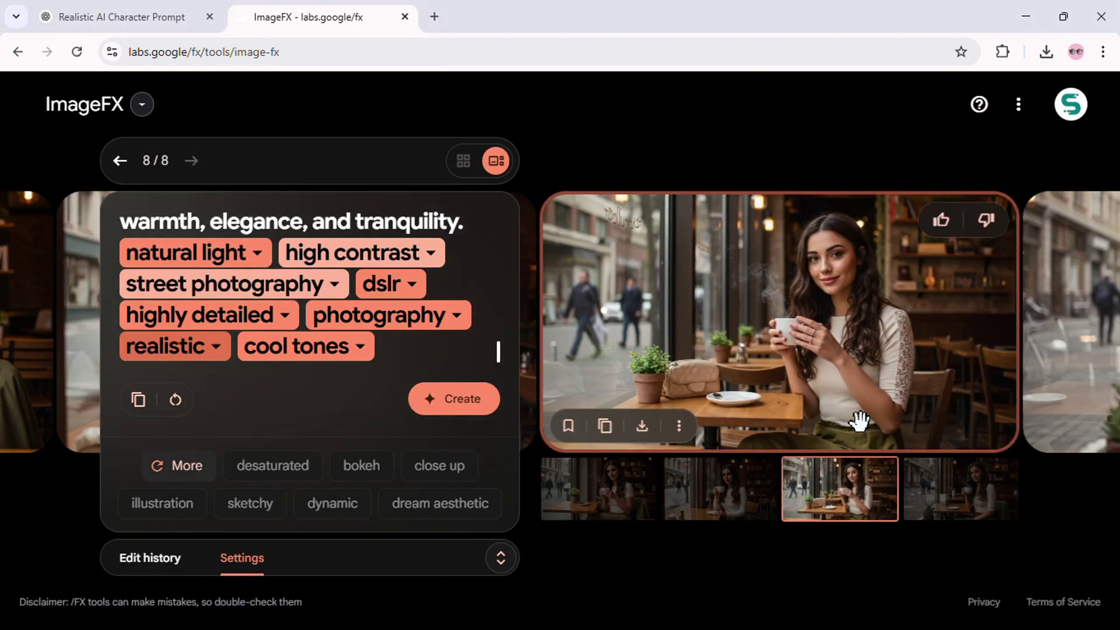
key("Right")
key("Left")
key("Left")
key("Left")
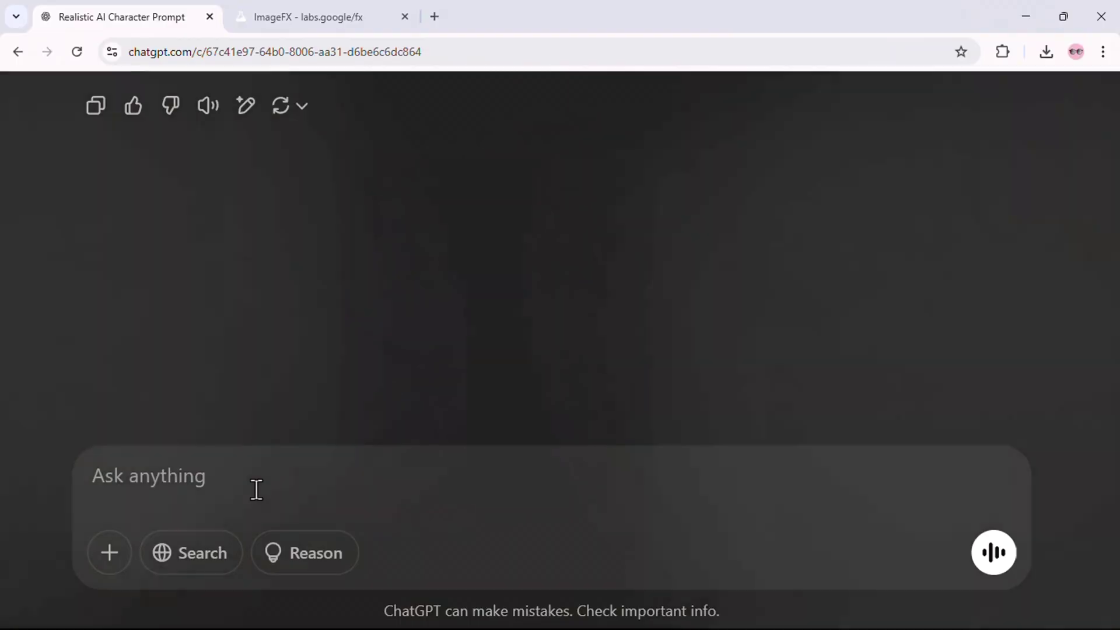
Send the car-scene request to ChatGPT, copy its description, and select ImageFX's existing prompt
key("ctrl+v")
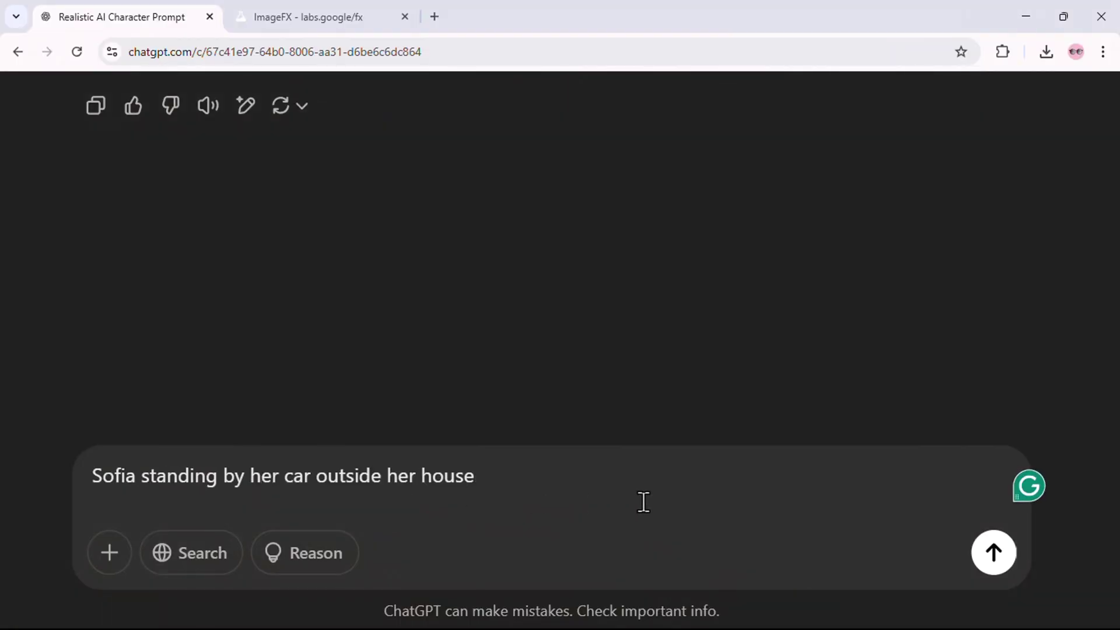
key("Return")
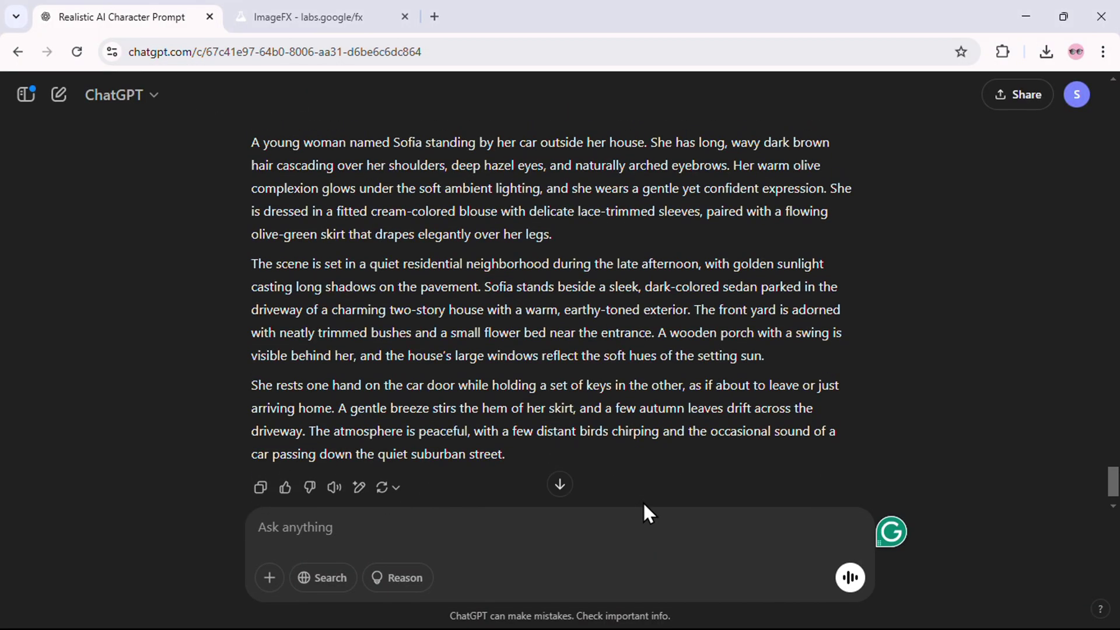
left_click_drag(251, 143, 506, 455)
right_click(409, 292)
left_click(435, 304)
left_click(314, 16)
key("ctrl+a")
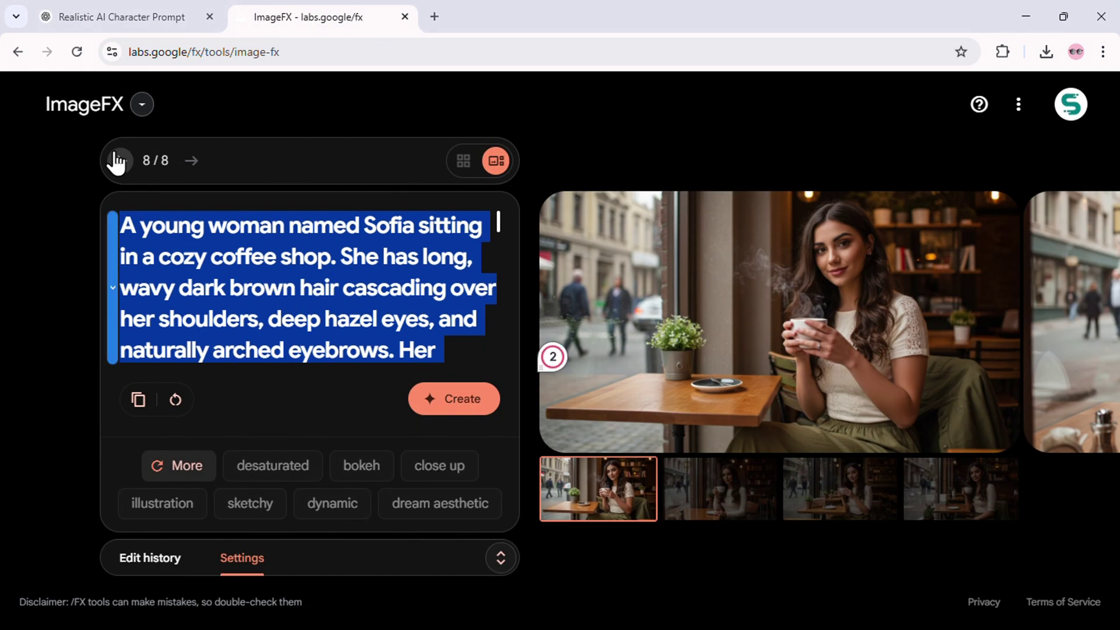
Paste the car-scene description into the prompt and confirm the seed is still locked
key("ctrl+v")
left_click(501, 558)
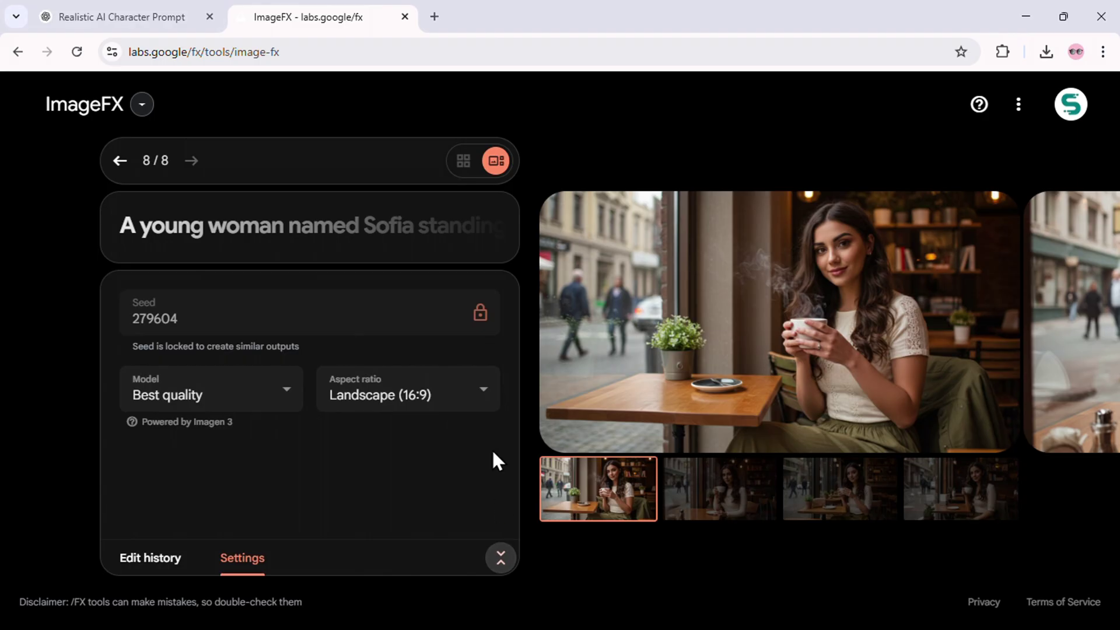
left_click(245, 251)
scroll(245, 257, "up", 5)
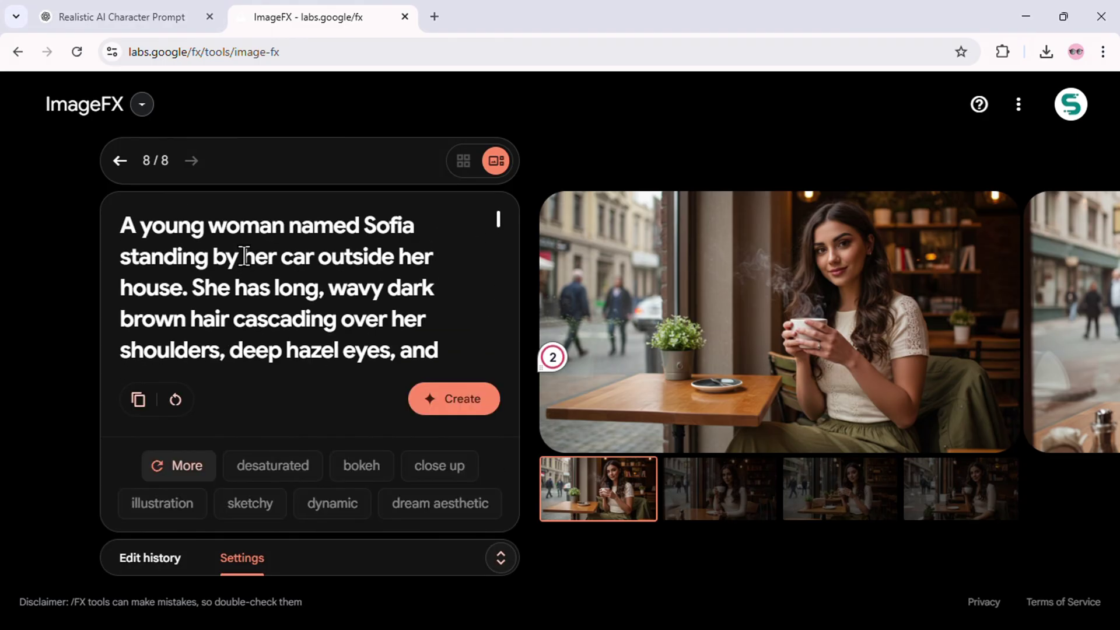
scroll(245, 257, "down", 5)
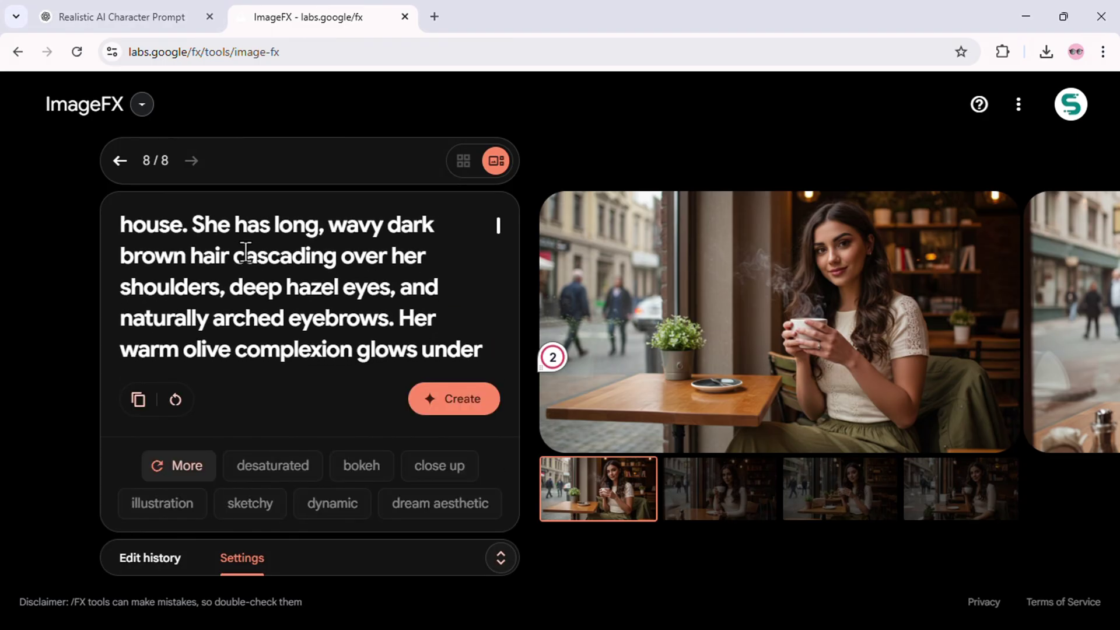
scroll(264, 272, "up", 5)
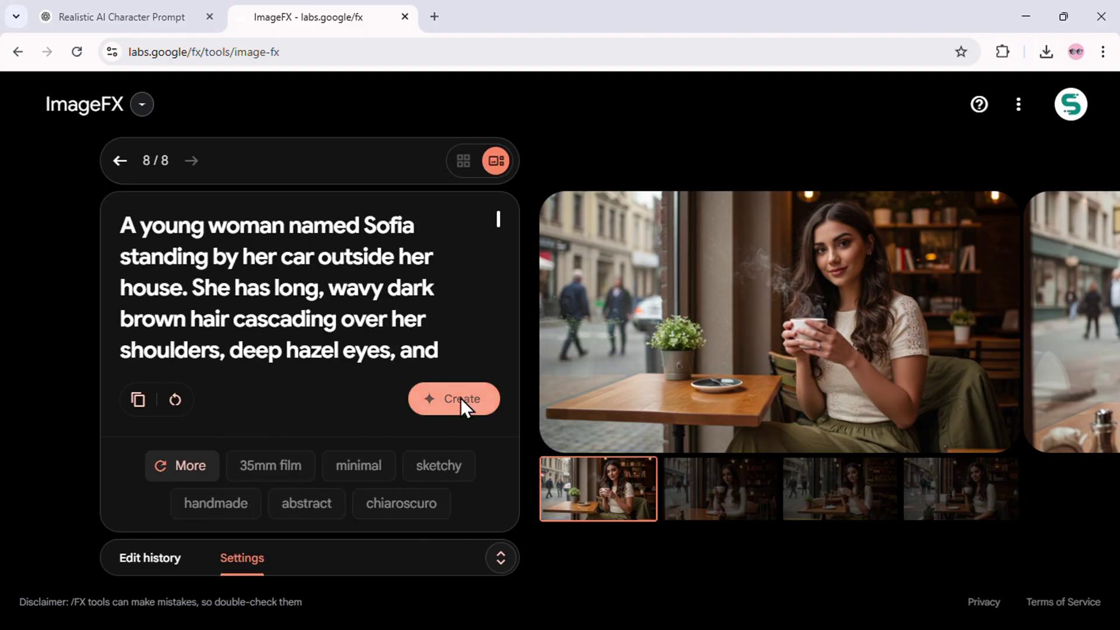
Generate images of Sofia by her car outside her house and scroll through them
left_click(460, 399)
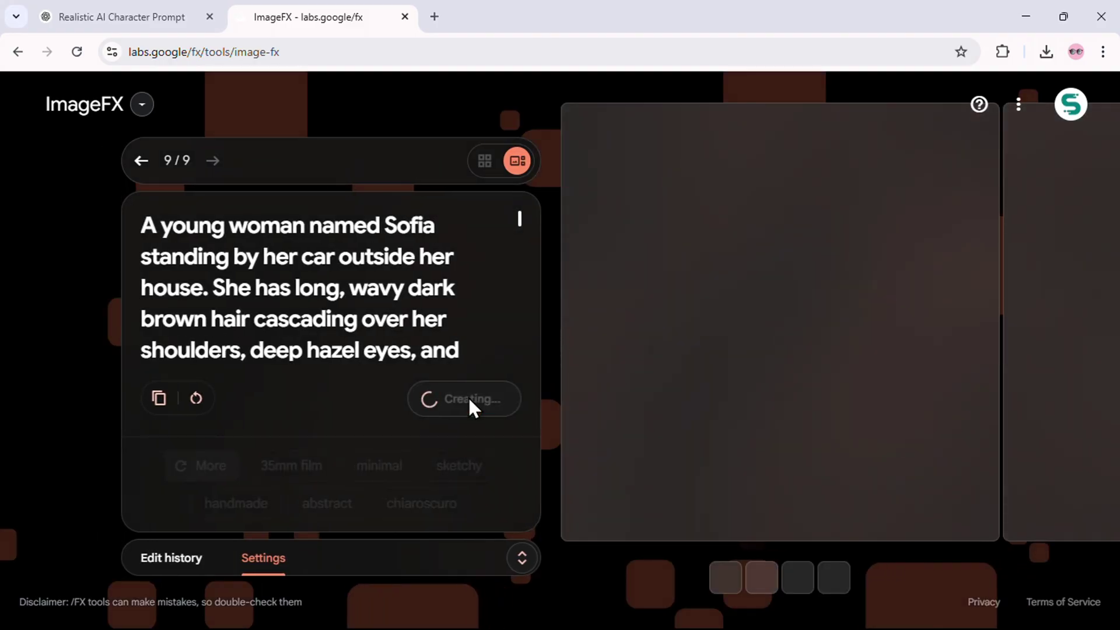
scroll(763, 404, "down", 1)
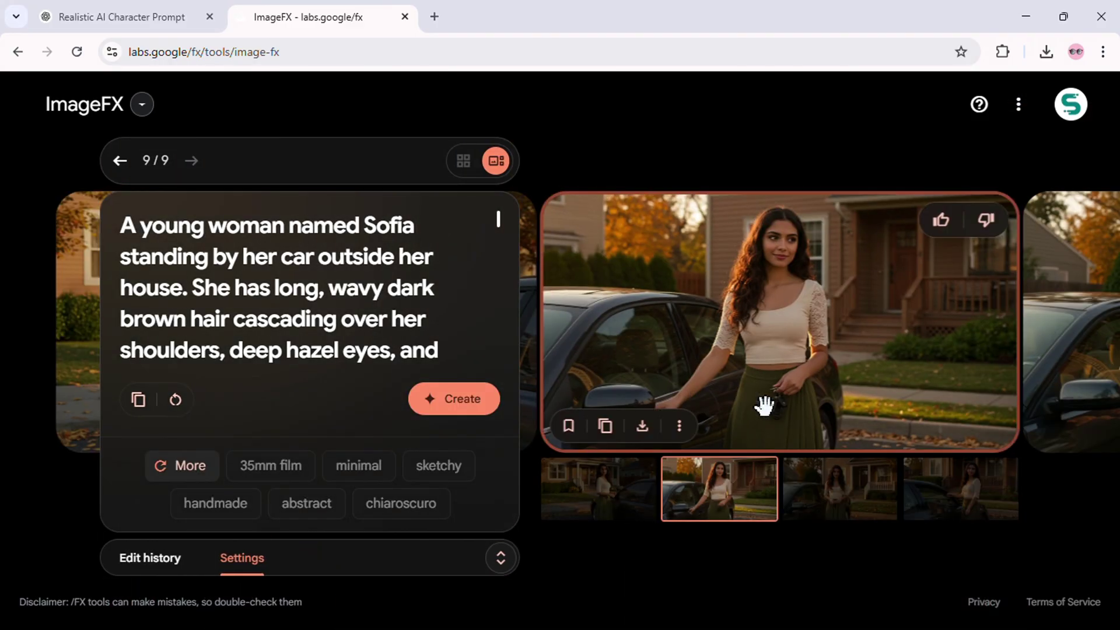
scroll(763, 404, "down", 2)
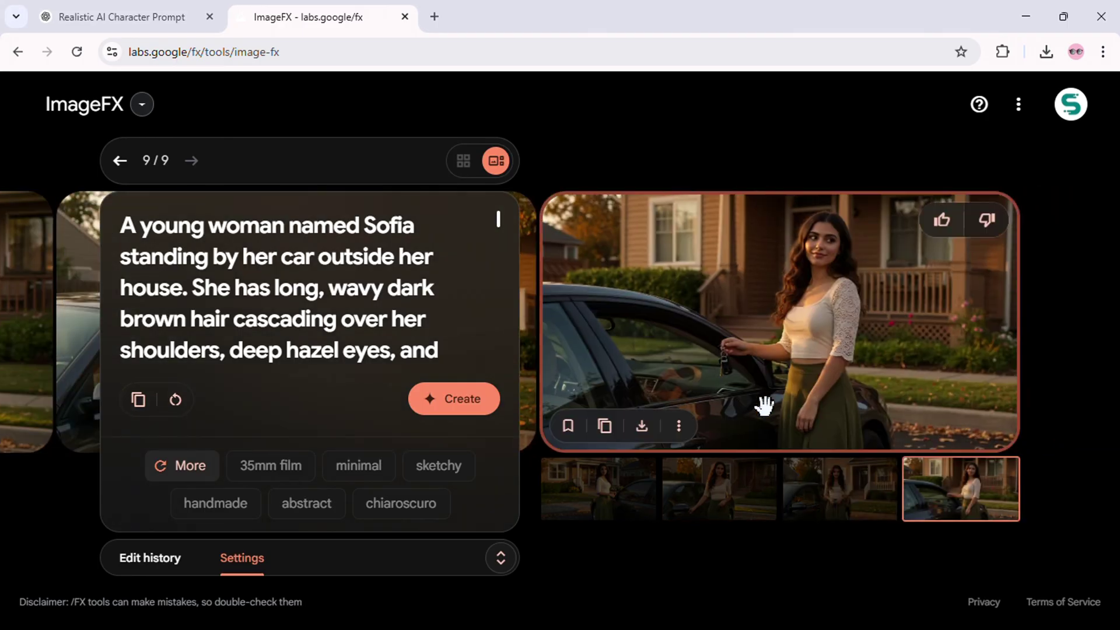
scroll(840, 264, "up", 5)
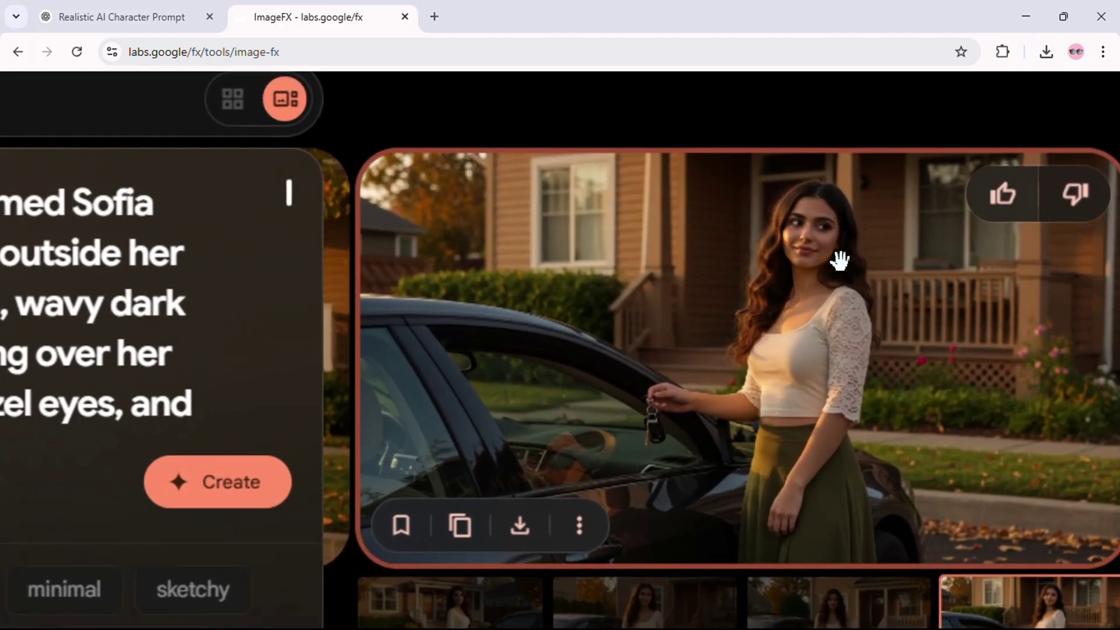
scroll(840, 260, "down", 5)
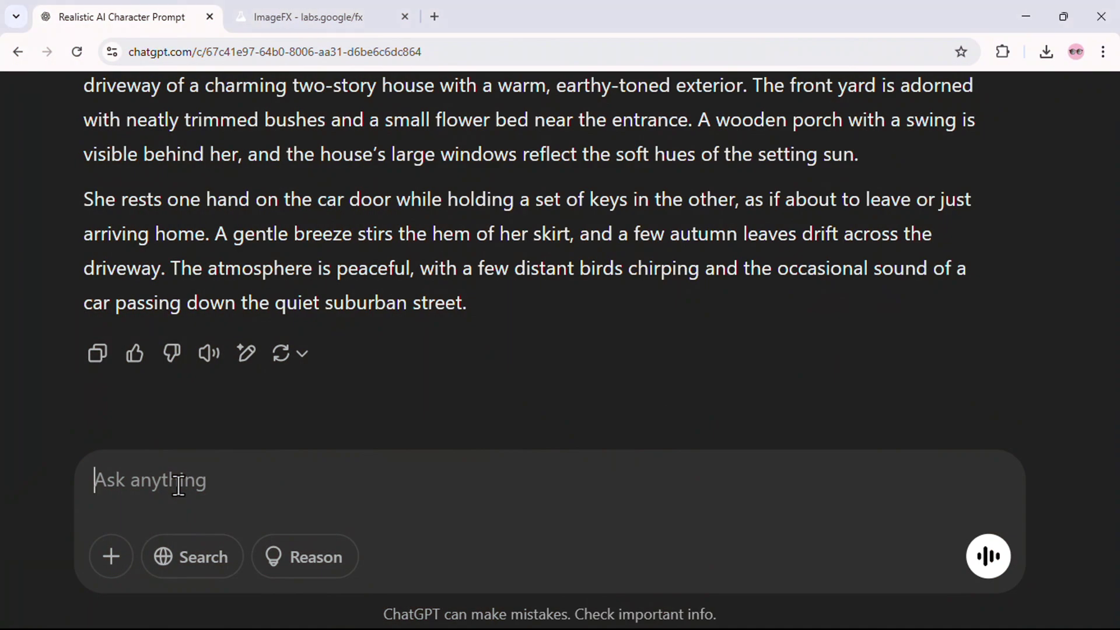
Paste the request for a short story about Sofia as a young dancer into ChatGPT
key("ctrl+v")
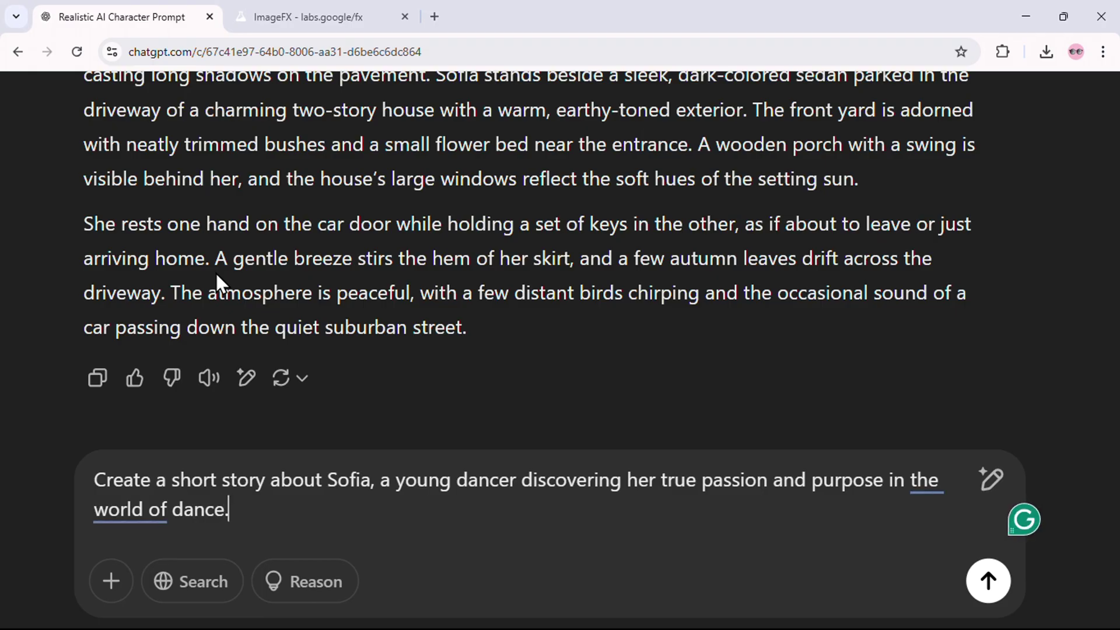
Send the story request and copy scene 2's 'Discovering the Underground Studio' prompt
left_click(988, 580)
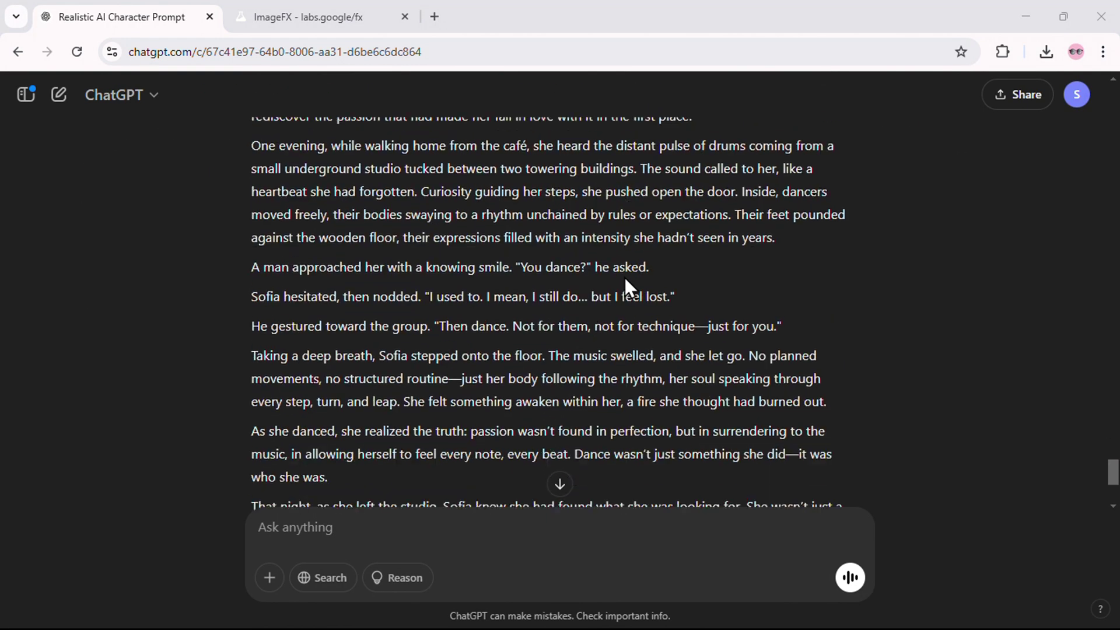
scroll(625, 280, "down", 4)
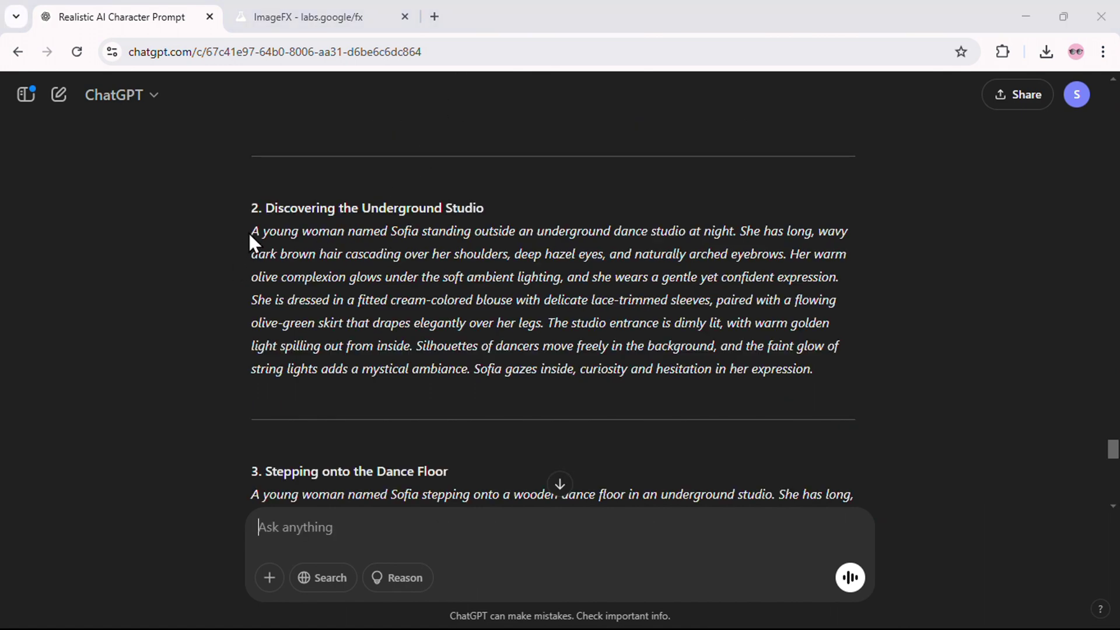
left_click_drag(251, 231, 422, 325)
left_click_drag(608, 358, 748, 366)
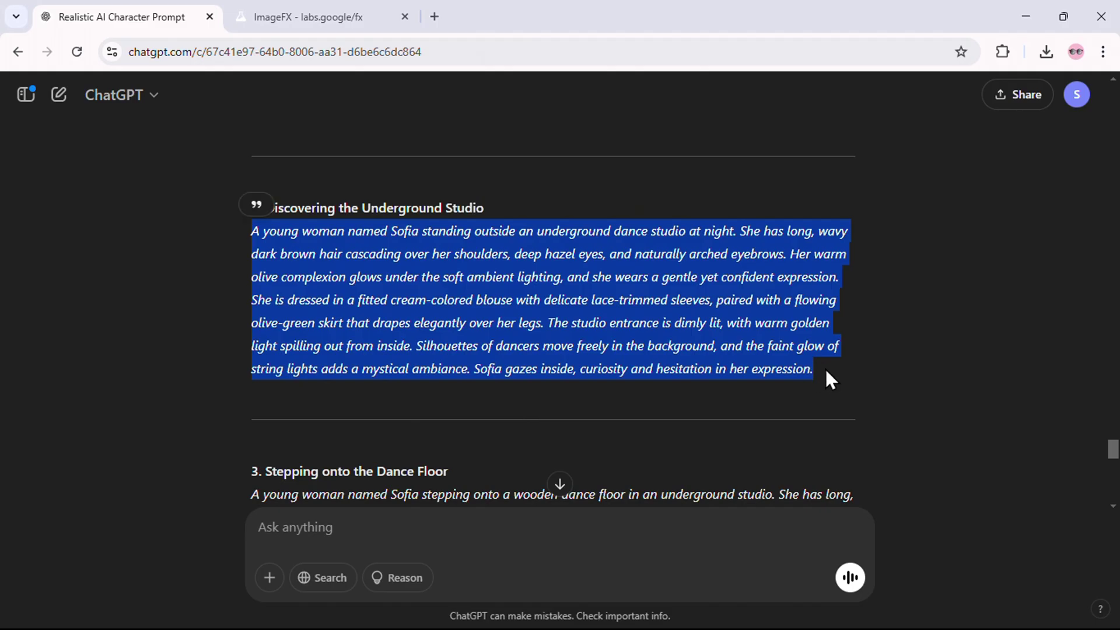
right_click(645, 302)
left_click(702, 328)
key("ctrl+Tab")
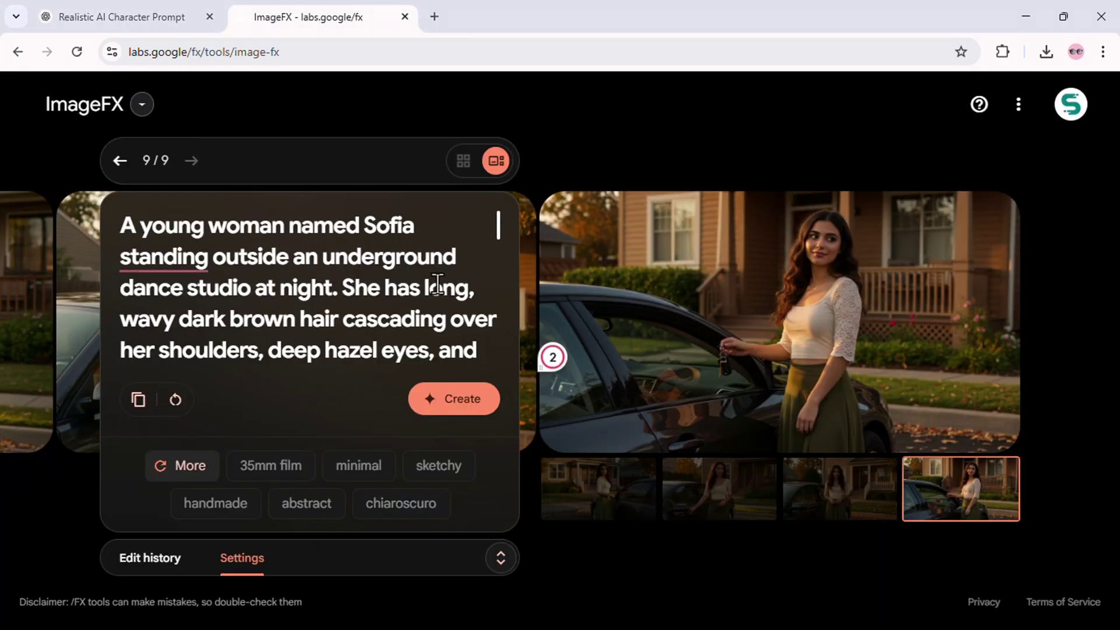
Generate the dance-studio entrance images of Sofia and cycle through them, returning to the first
scroll(443, 292, "down", 3)
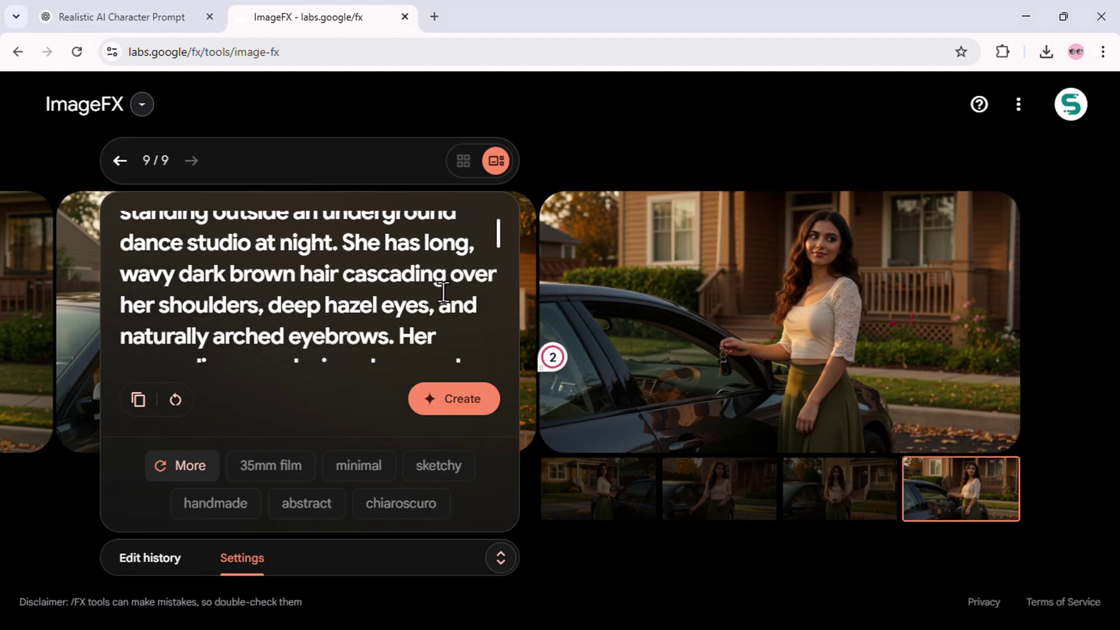
scroll(443, 292, "down", 6)
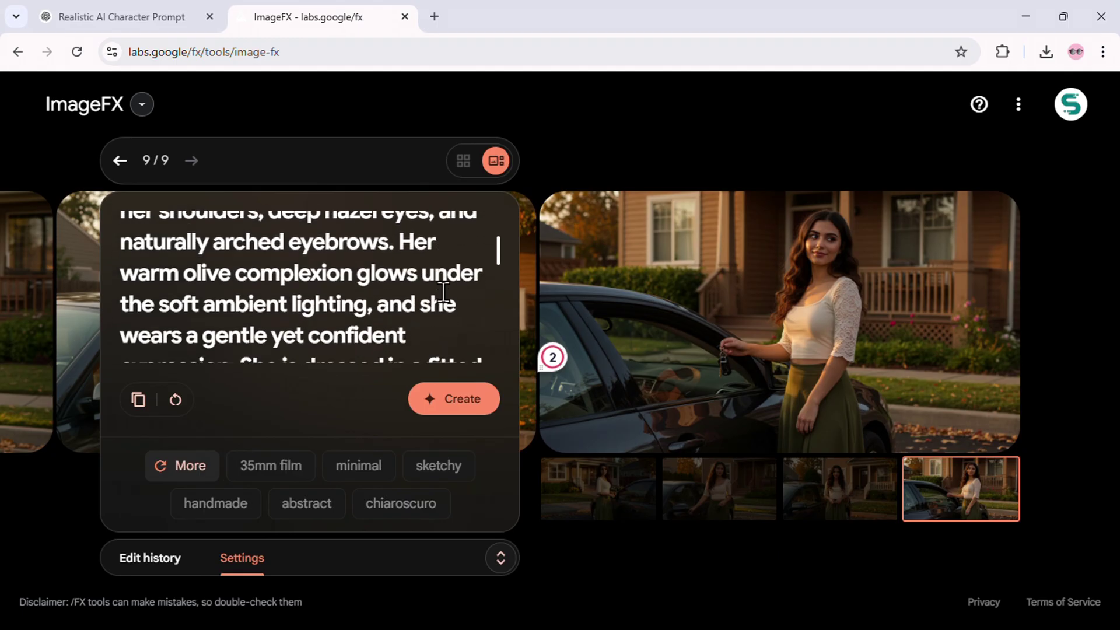
scroll(443, 292, "down", 6)
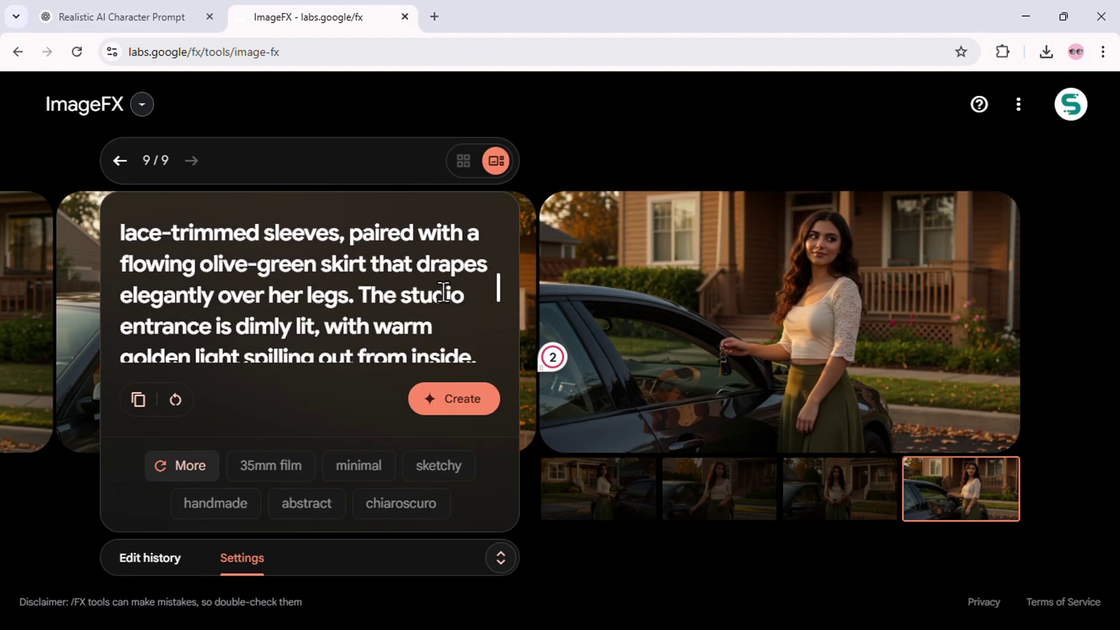
scroll(443, 292, "down", 1)
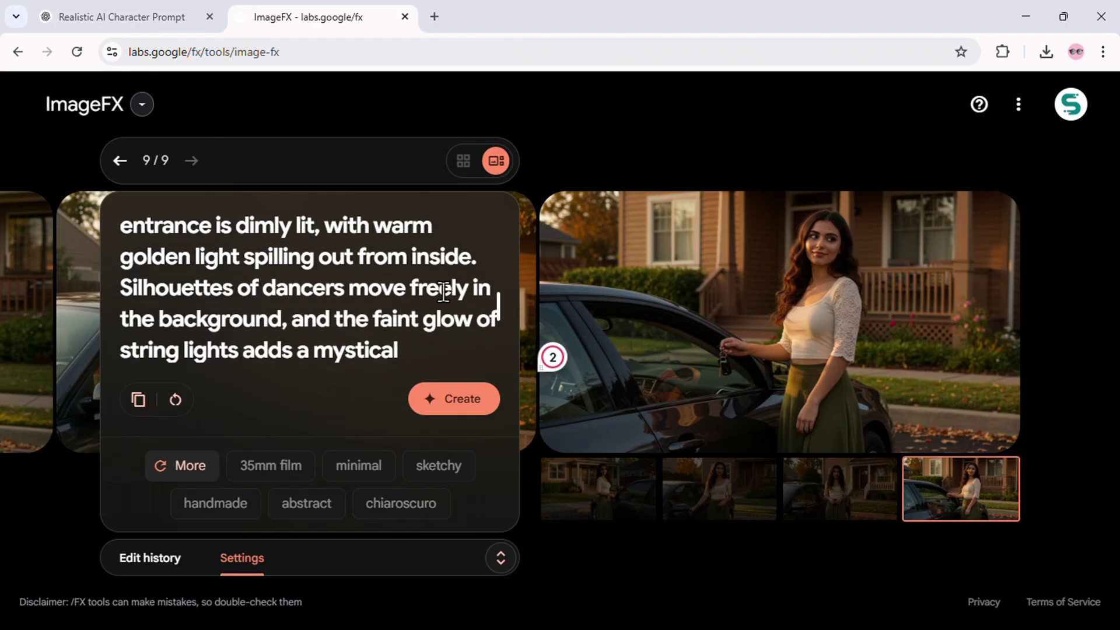
left_click(467, 409)
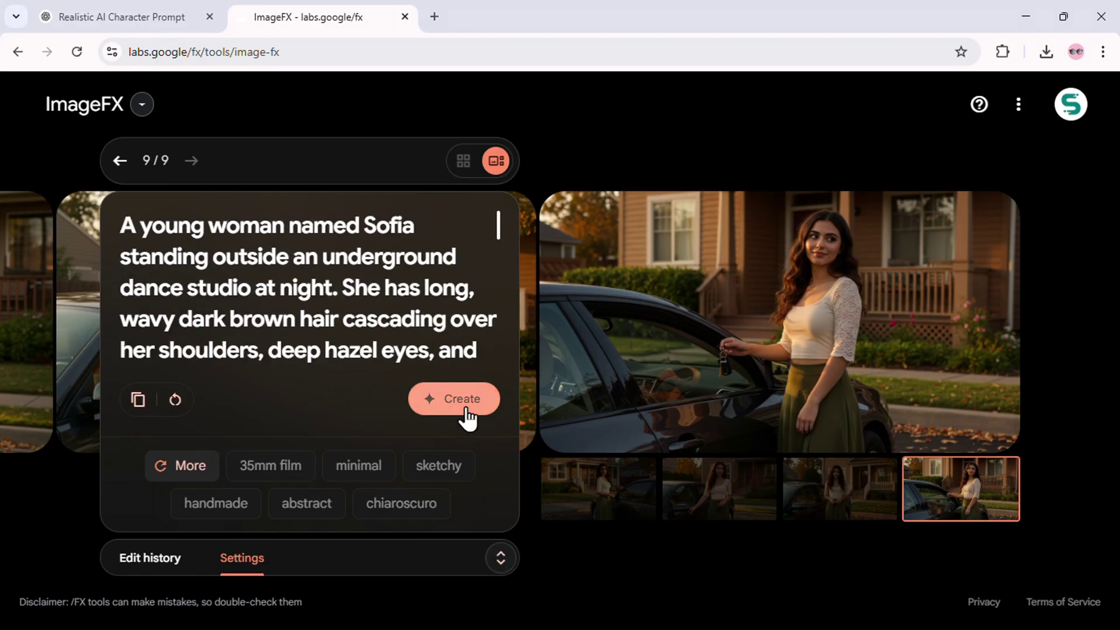
left_click(467, 408)
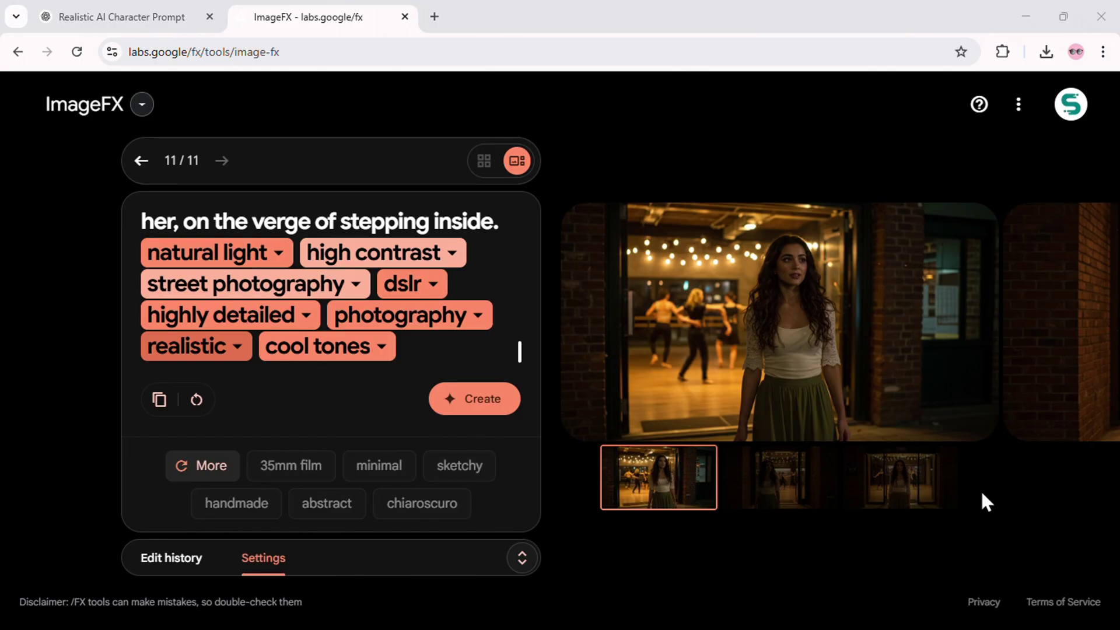
left_click(887, 320)
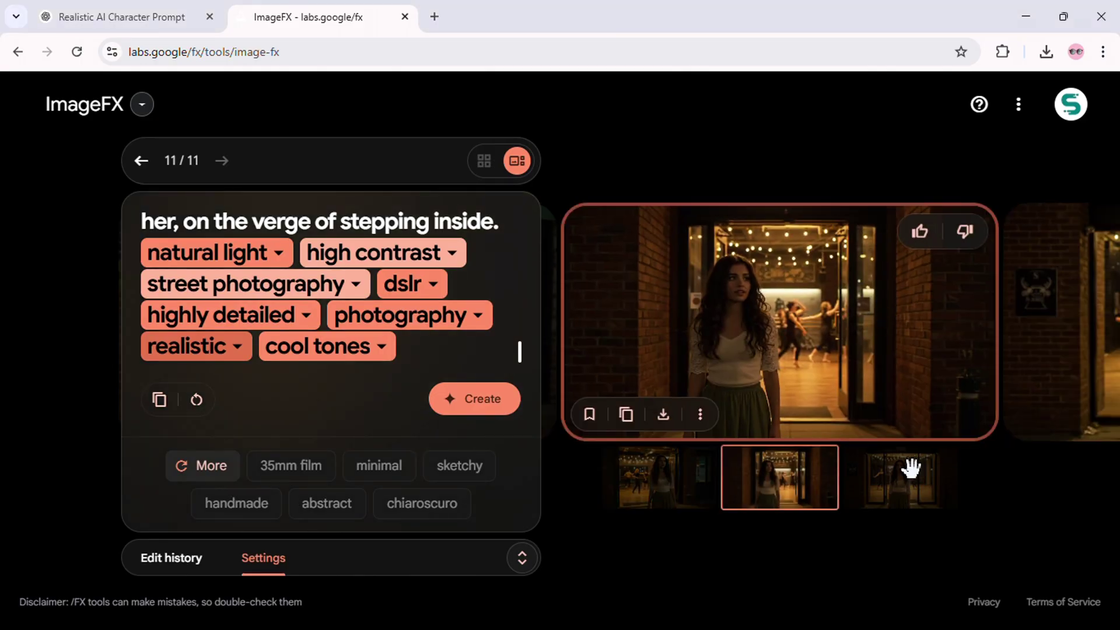
key("Right")
key("Left")
key("Left")
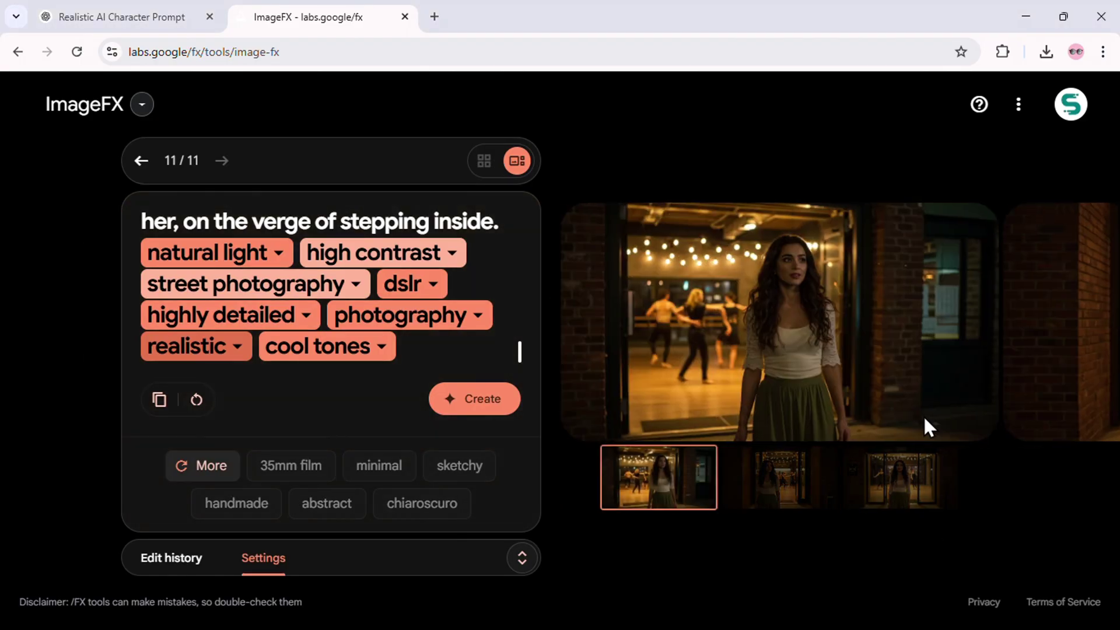
scroll(911, 345, "up", 5)
Copy ChatGPT's refined dancing prompt and paste it over ImageFX's old prompt
scroll(911, 345, "up", 2)
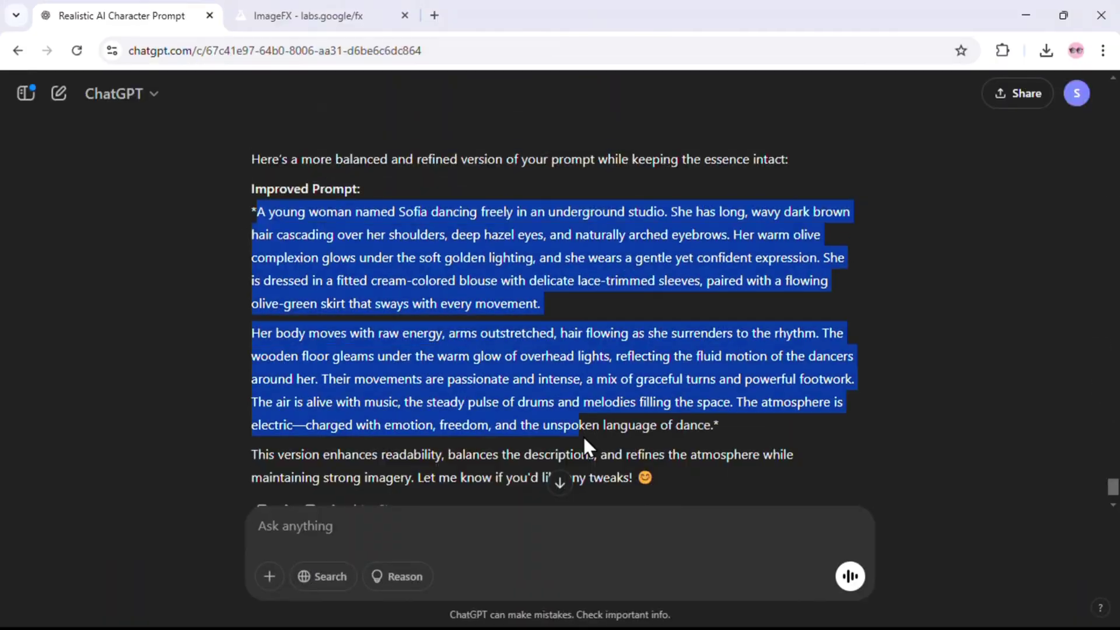
left_click_drag(586, 446, 718, 425)
key("ctrl+c")
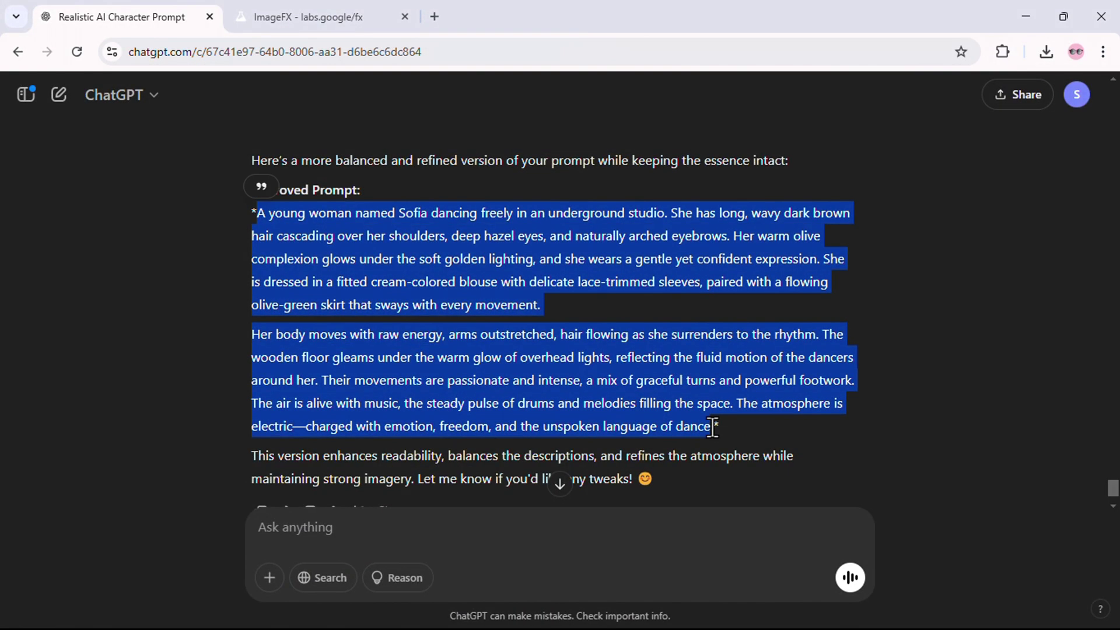
left_click(308, 15)
key("ctrl+a")
key("ctrl+v")
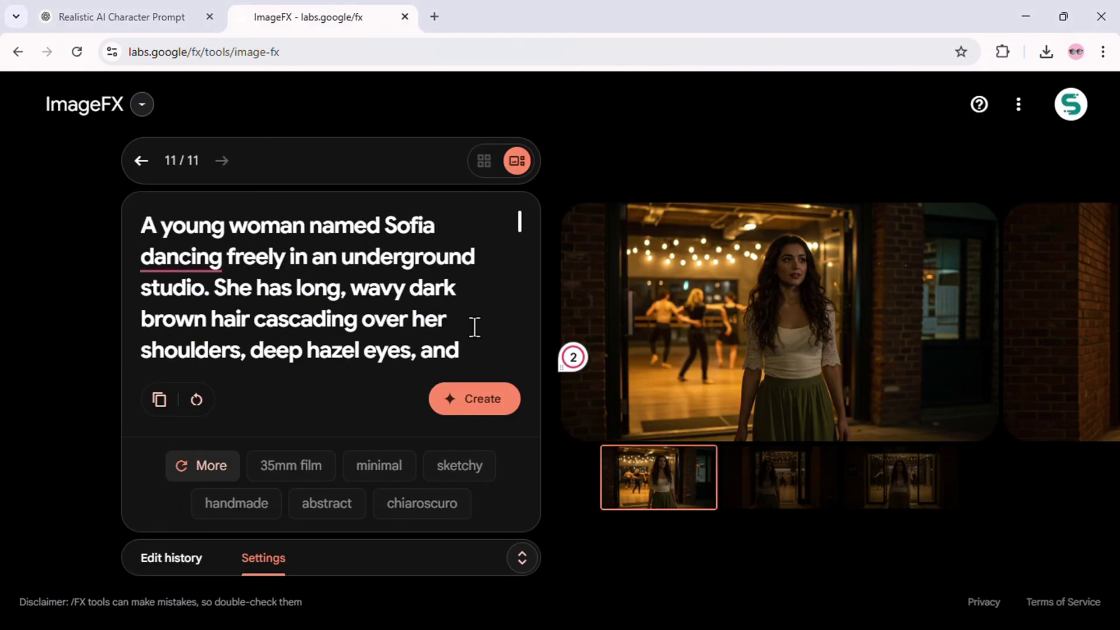
Check the seed settings and step through the four images of Sofia dancing
scroll(475, 326, "down", 3)
scroll(475, 327, "up", 3)
scroll(475, 327, "down", 2)
scroll(475, 327, "down", 3)
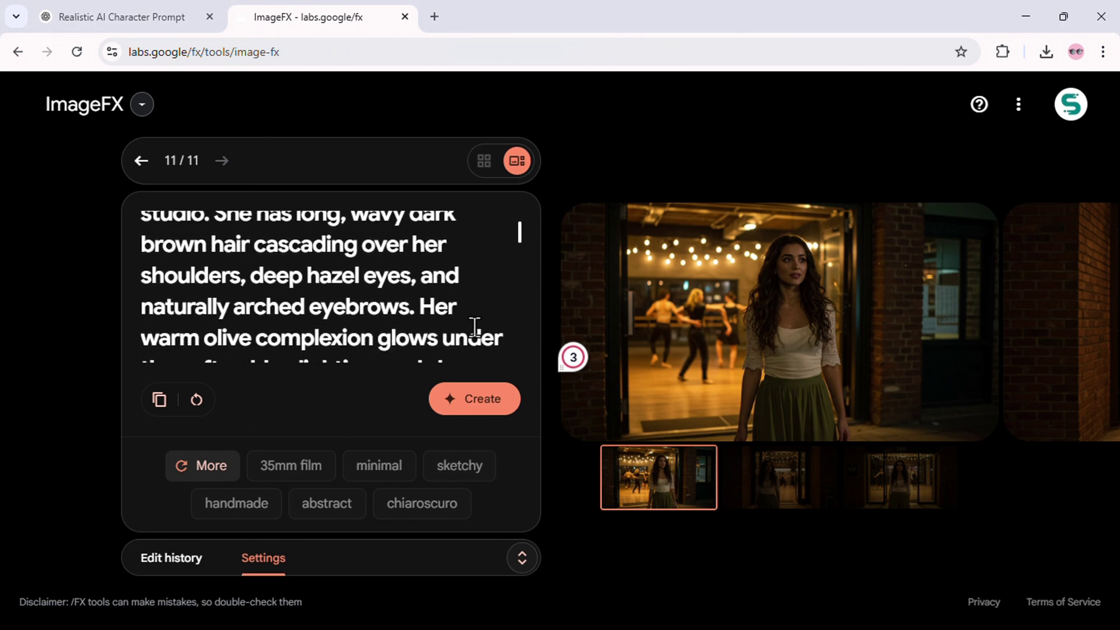
left_click(521, 560)
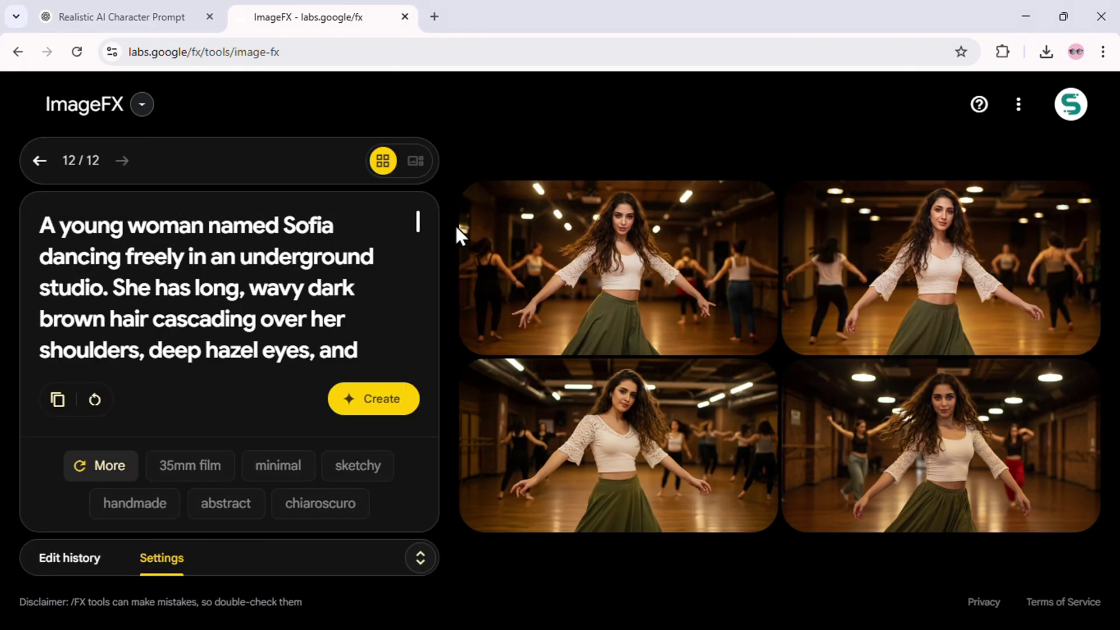
left_click(640, 269)
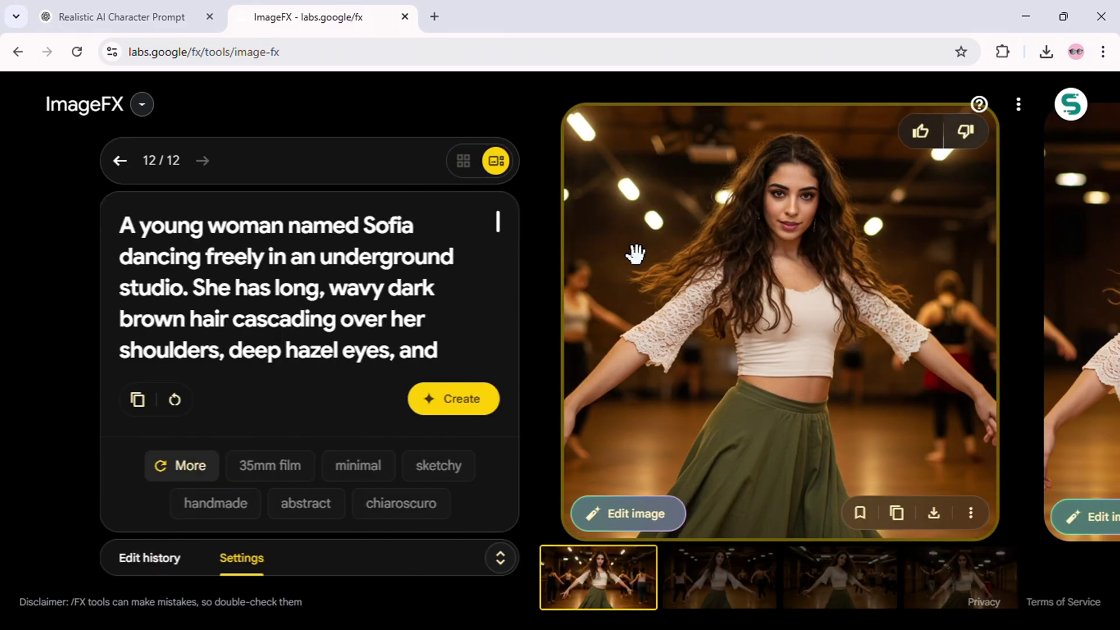
key("Right")
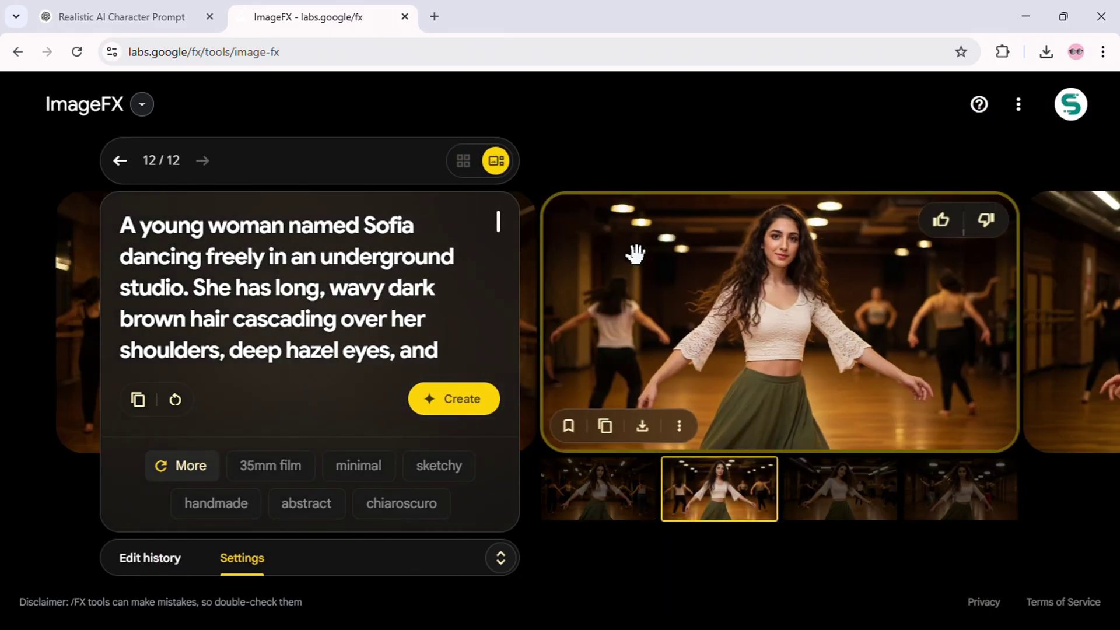
key("Right")
key("Right")
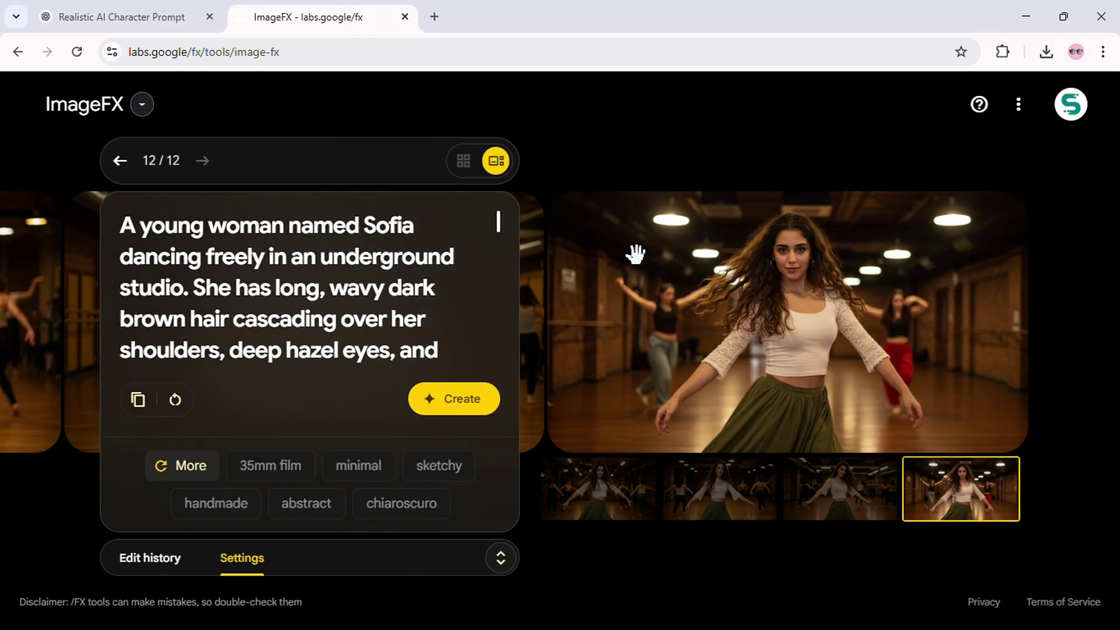
key("Right")
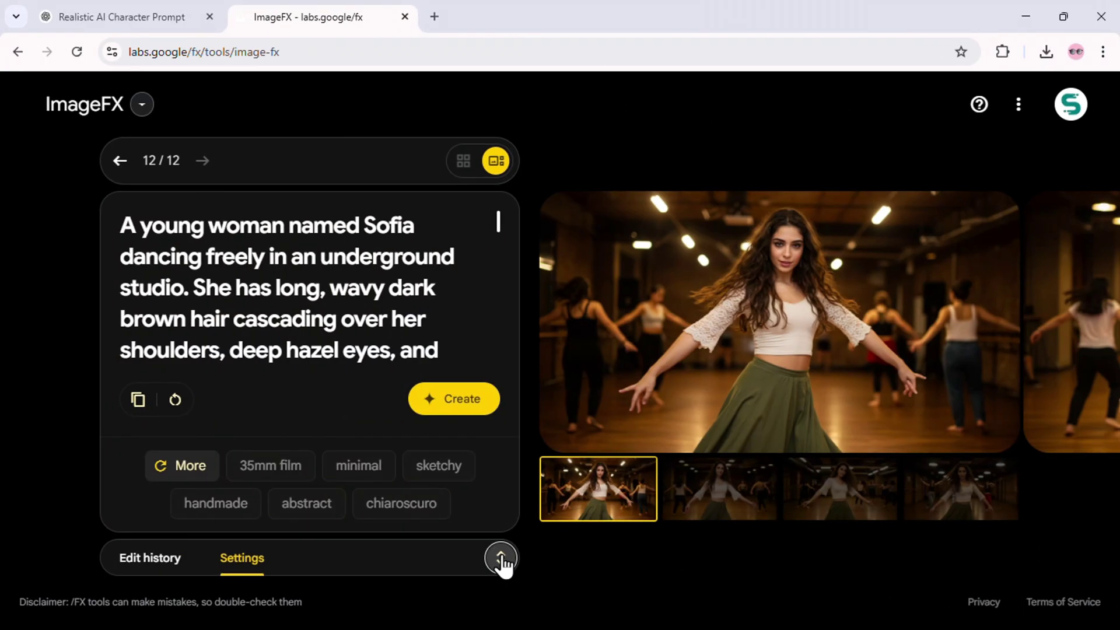
In Settings, unlock and relock seed 279604 to confirm it stays locked
left_click(500, 558)
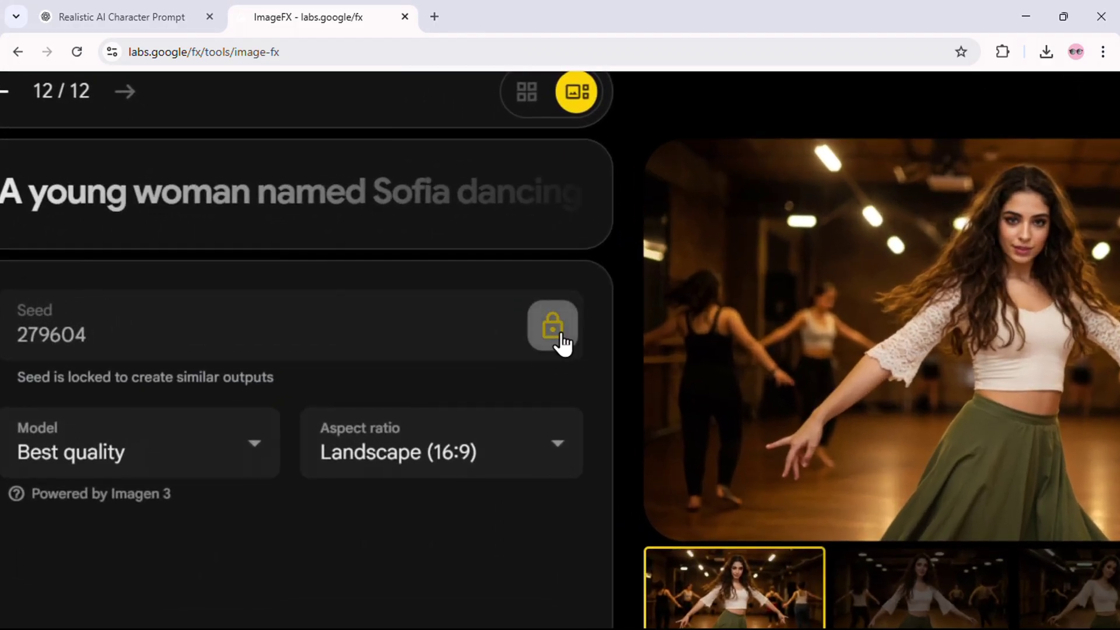
left_click(484, 317)
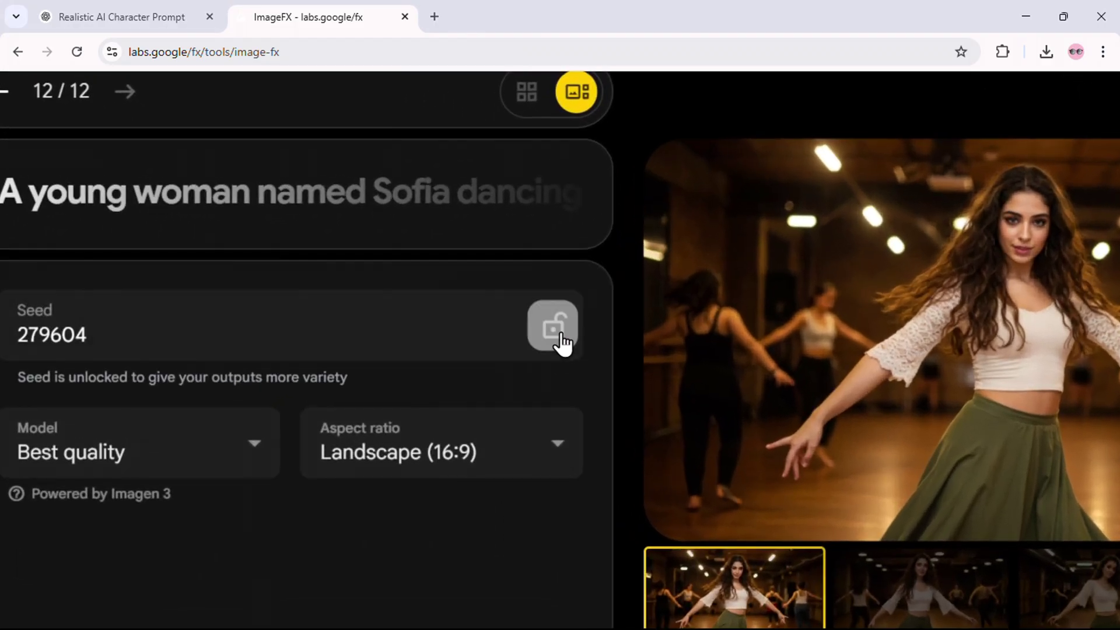
left_click_drag(95, 391, 357, 385)
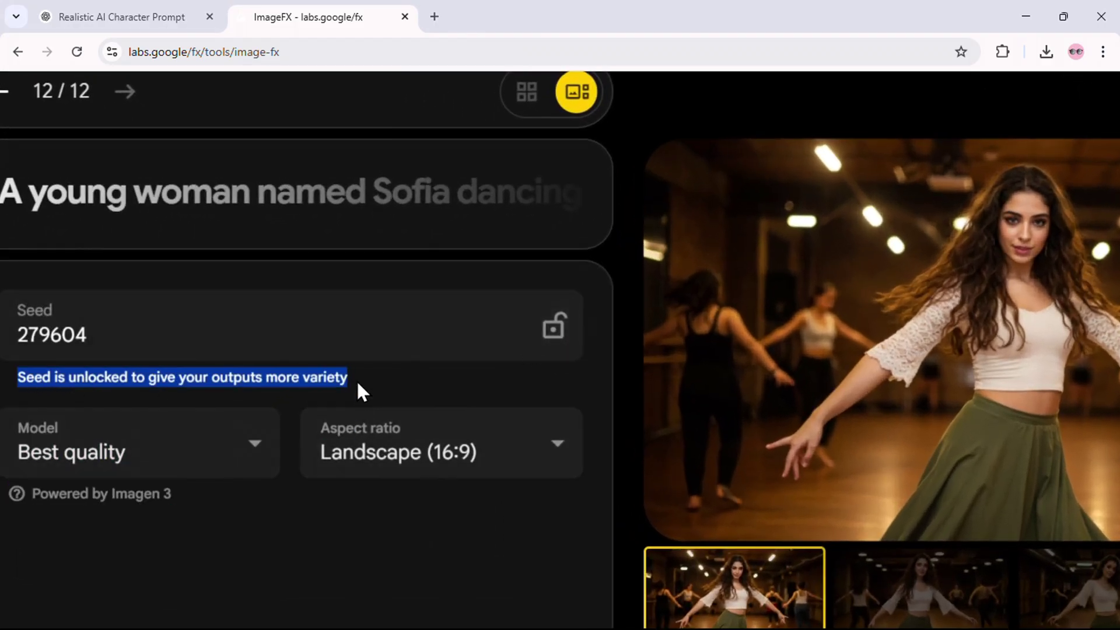
left_click(357, 385)
left_click(547, 345)
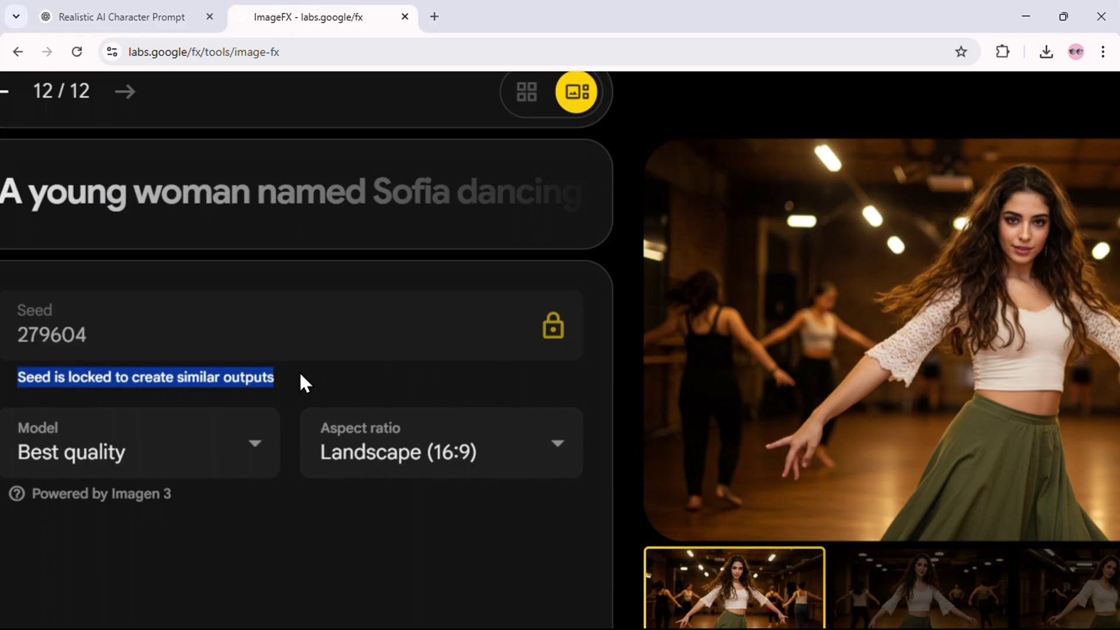
View the second image of Sofia dancing in the green skirt
left_click(340, 379)
scroll(945, 398, "right", 1)
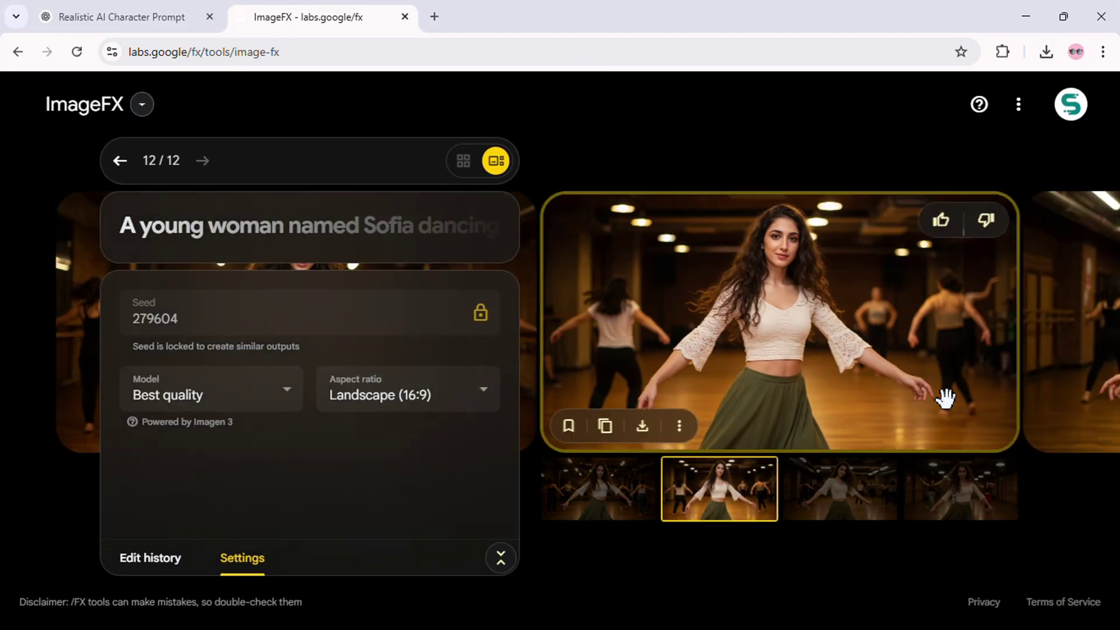
scroll(945, 398, "right", 2)
Step back to the car scene generation and review its full prompt
left_click(120, 161)
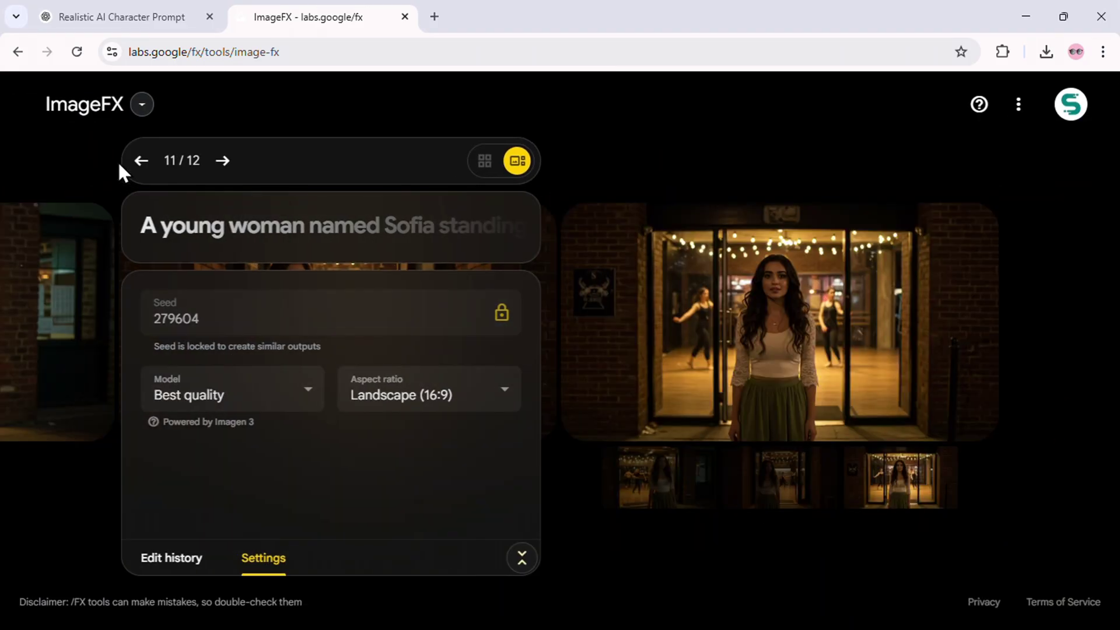
left_click(141, 166)
left_click(150, 168)
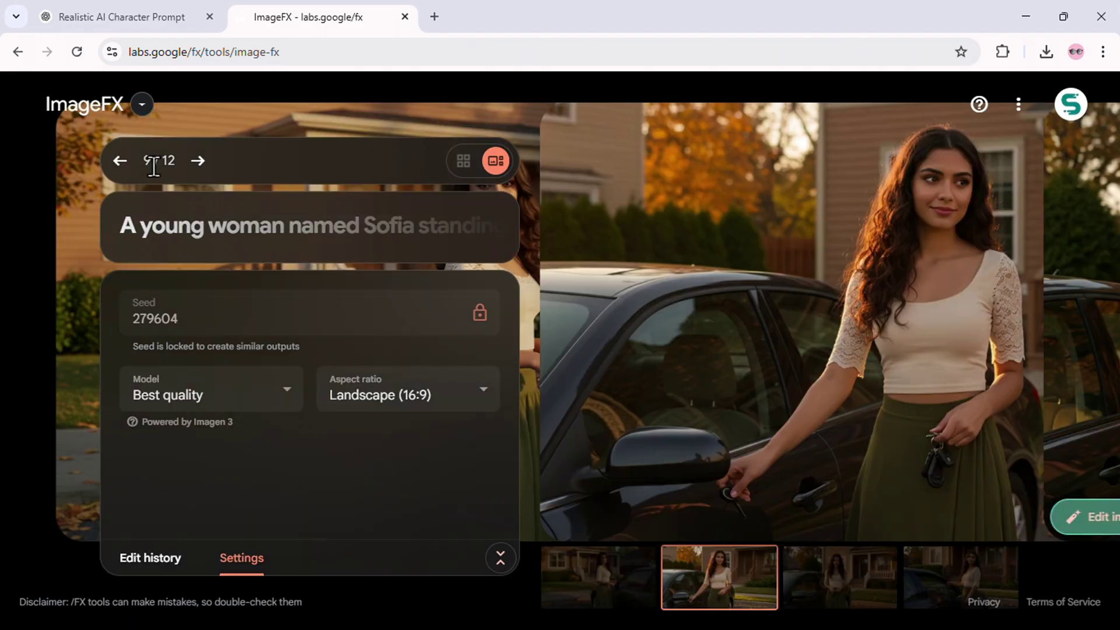
left_click(133, 234)
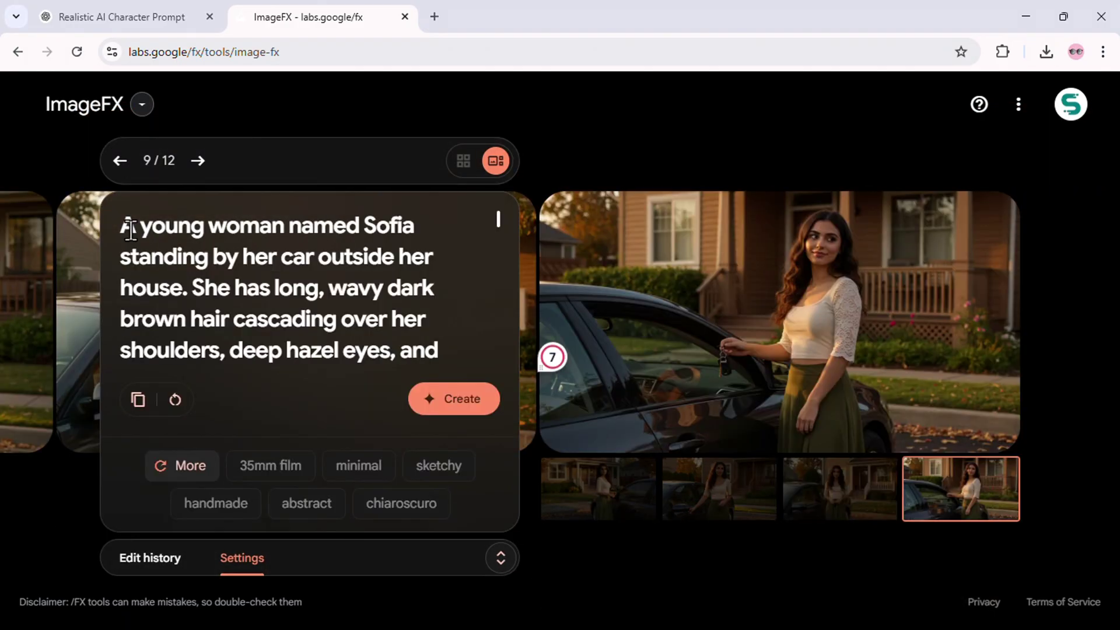
left_click_drag(183, 241, 414, 332)
left_click(415, 333)
scroll(416, 334, "up", 3)
scroll(416, 334, "up", 2)
Compare the coffee shop generation with the studio entrance prompt
left_click(120, 162)
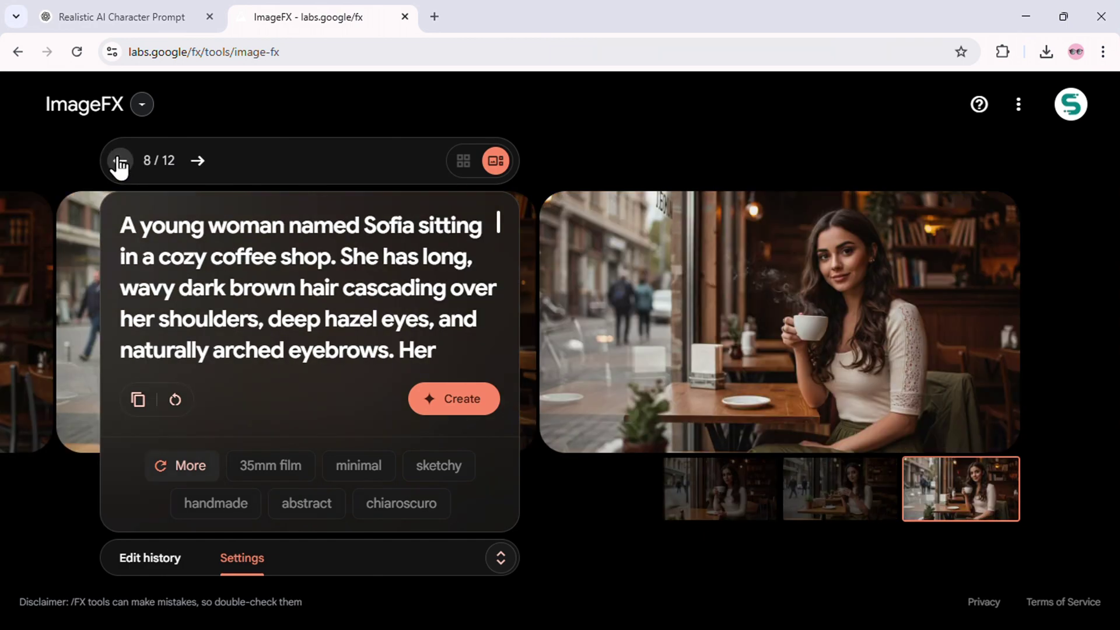
scroll(437, 325, "down", 4)
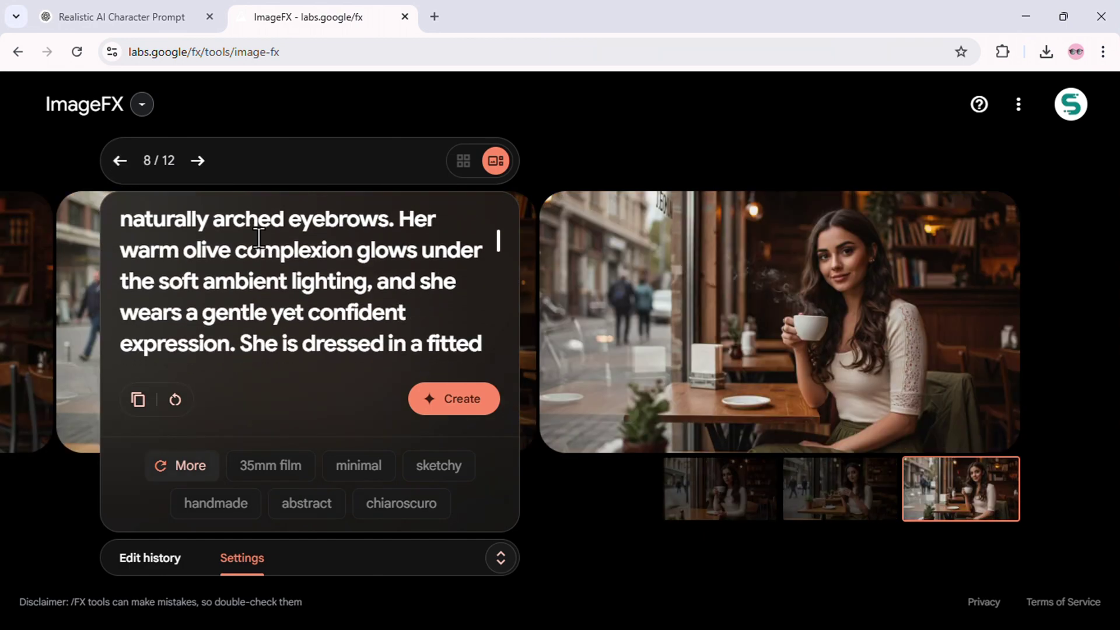
left_click(198, 161)
left_click(201, 167)
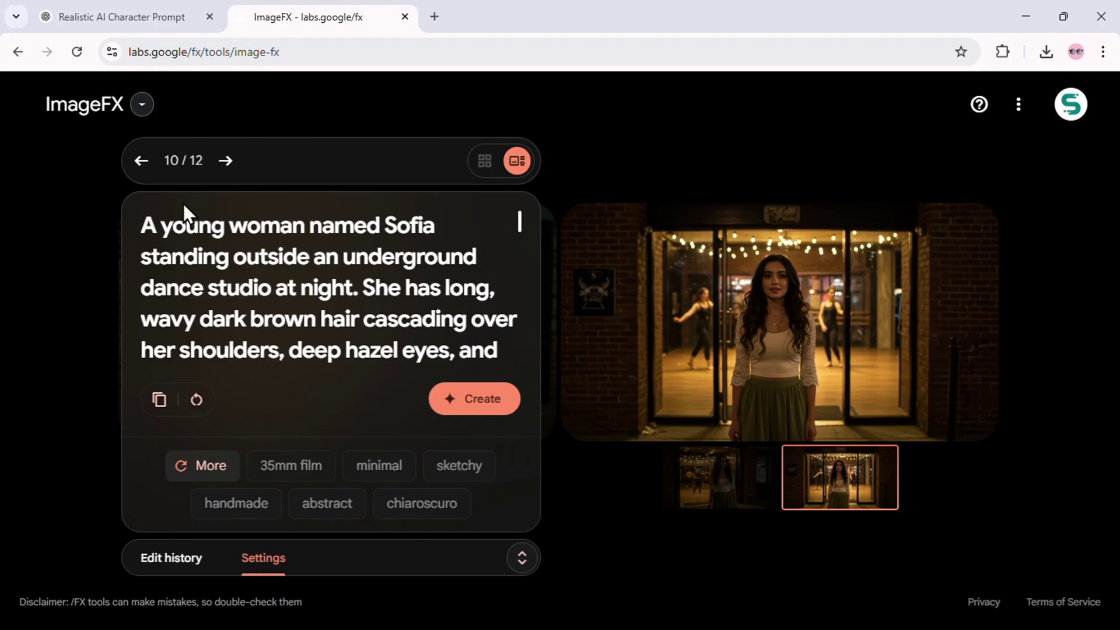
left_click_drag(143, 233, 411, 338)
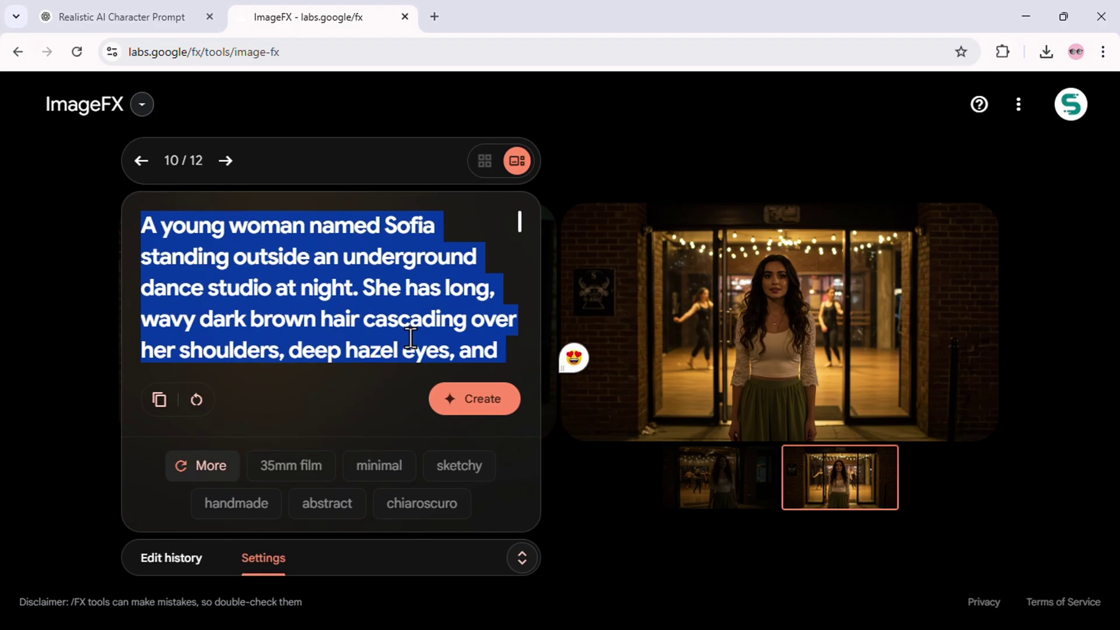
left_click(235, 204)
Advance through the studio entrance generations to the latest dancing images at 12/12
left_click(225, 163)
scroll(166, 230, "up", 1)
left_click(222, 161)
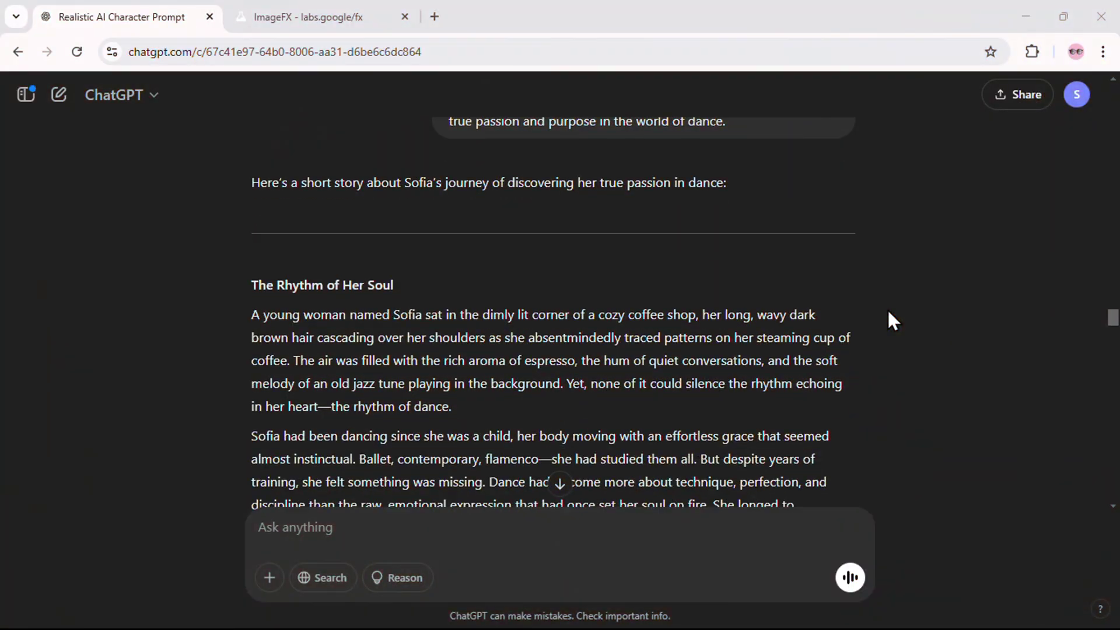
Scroll ChatGPT past Sofia's story to the key illustration scenes and image-prompt request
scroll(887, 309, "down", 15)
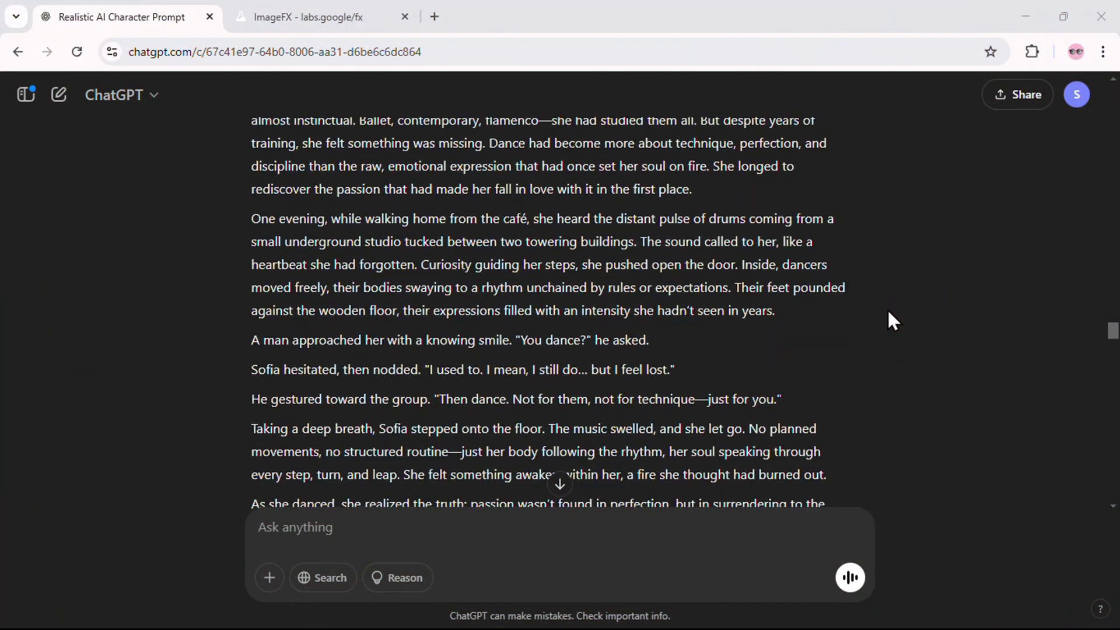
scroll(887, 319, "down", 1)
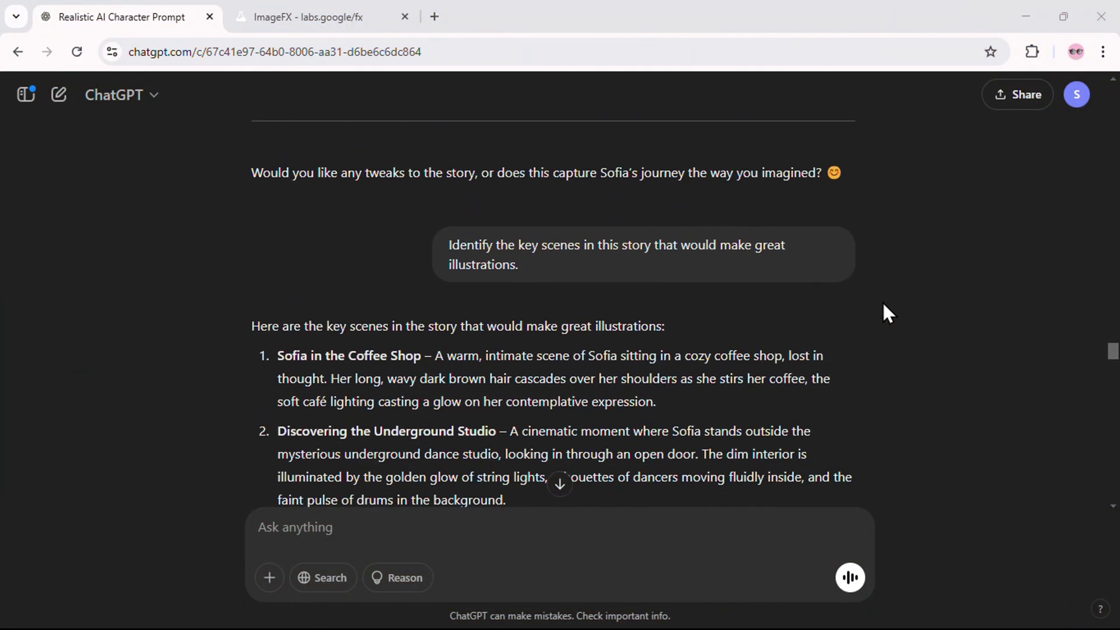
scroll(883, 305, "down", 8)
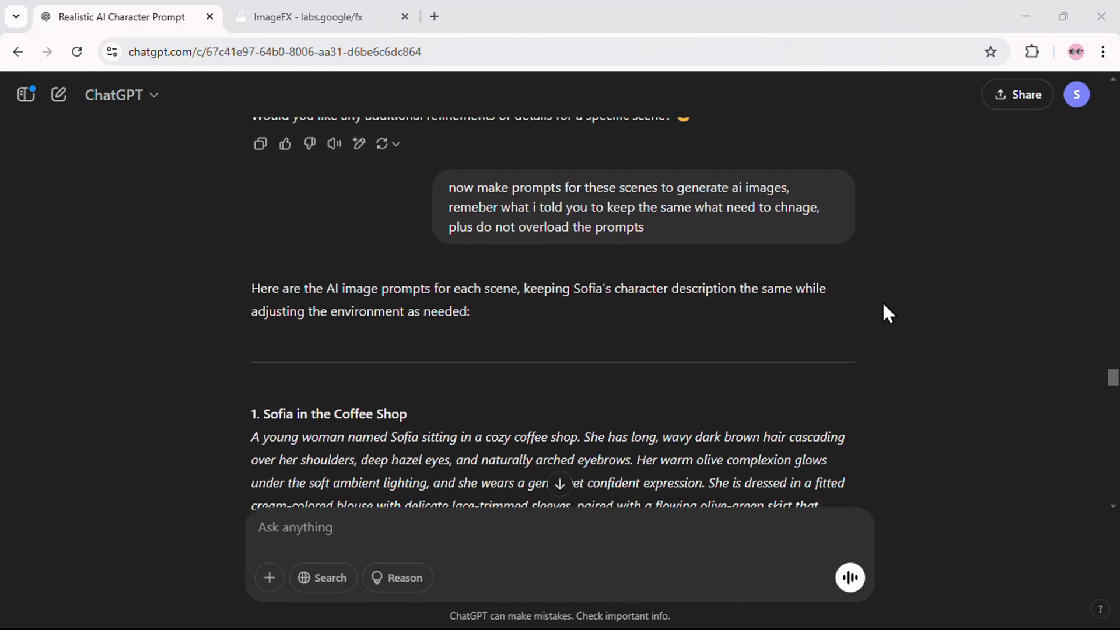